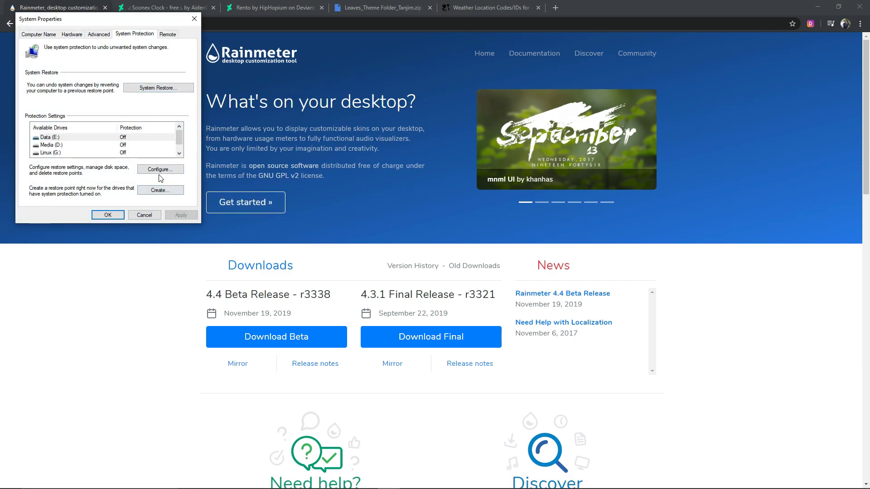
Create a system restore point described as Jan11 and close System Properties
left_click(166, 191)
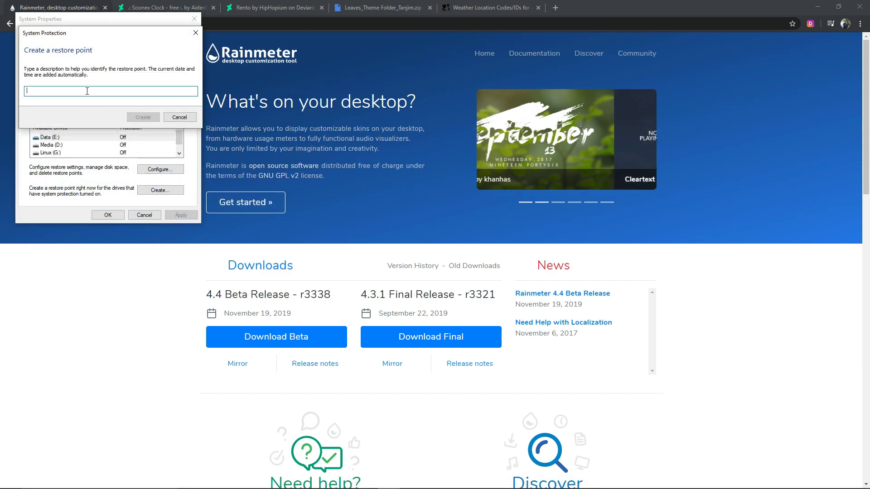
type("Jan11")
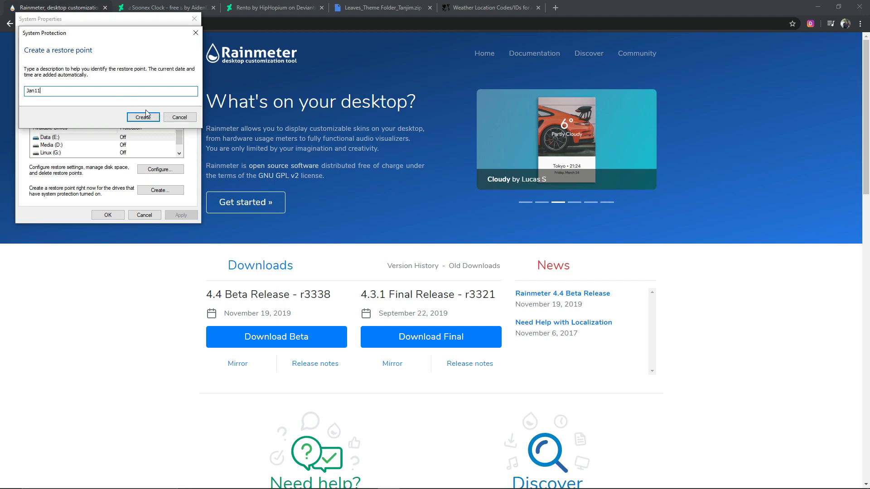
left_click(144, 117)
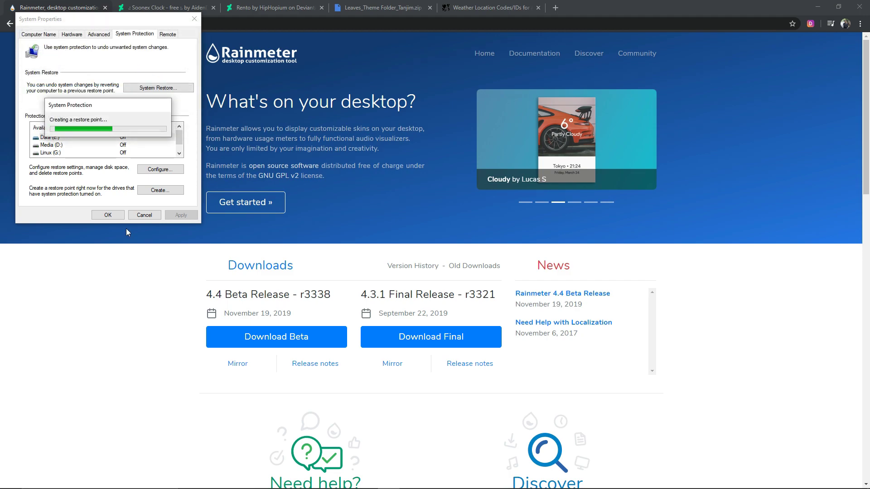
left_click(164, 125)
left_click(108, 215)
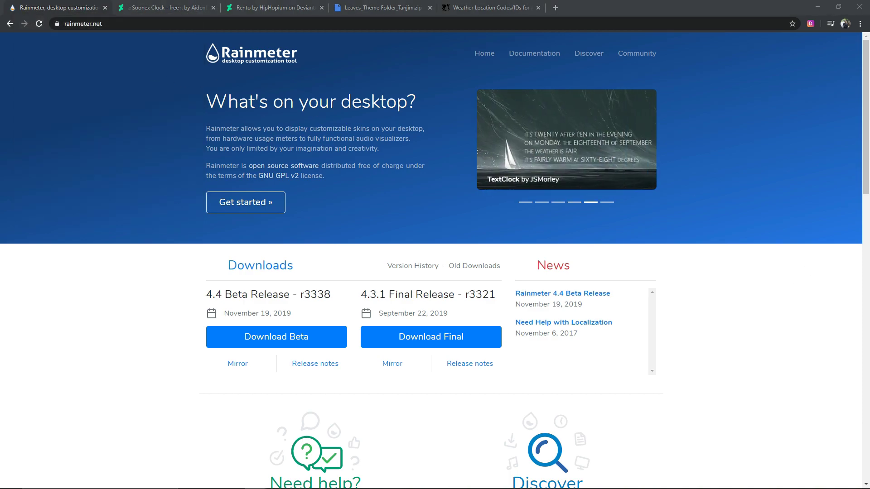
Download the Rainmeter 4.4 Beta Release r3338 and launch its installer
left_click(277, 337)
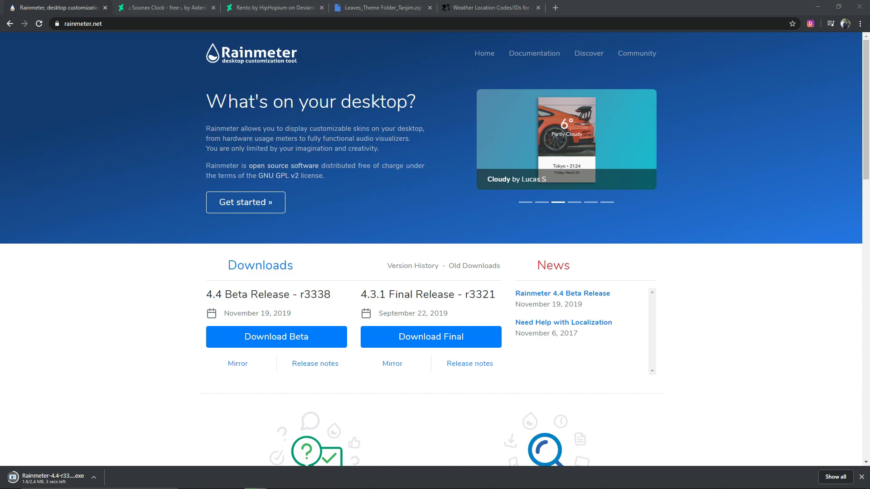
left_click(94, 477)
left_click(116, 420)
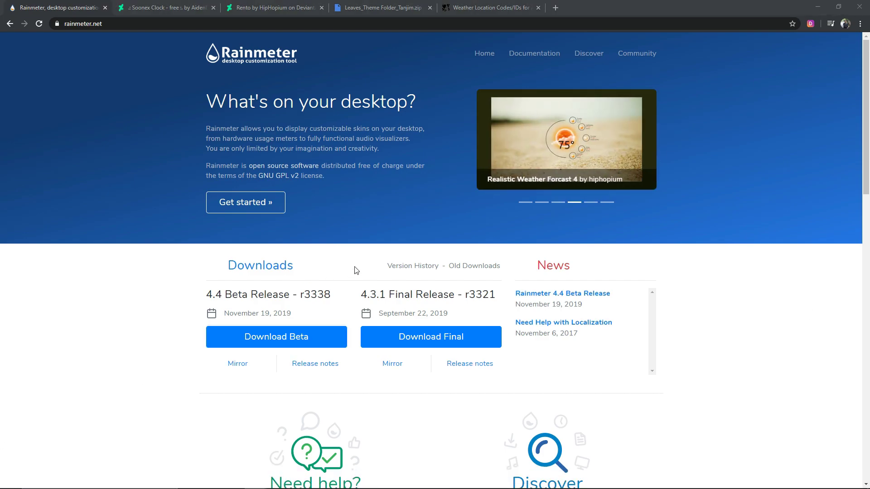
left_click(436, 270)
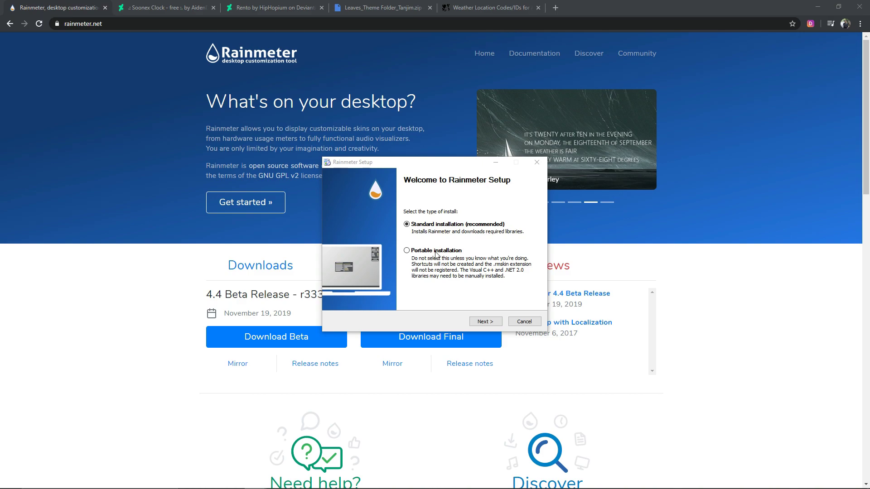
Complete the standard 64-bit Rainmeter installation in C:\Program Files\Rainmeter with launch on startup enabled, and run Rainmeter
left_click(484, 321)
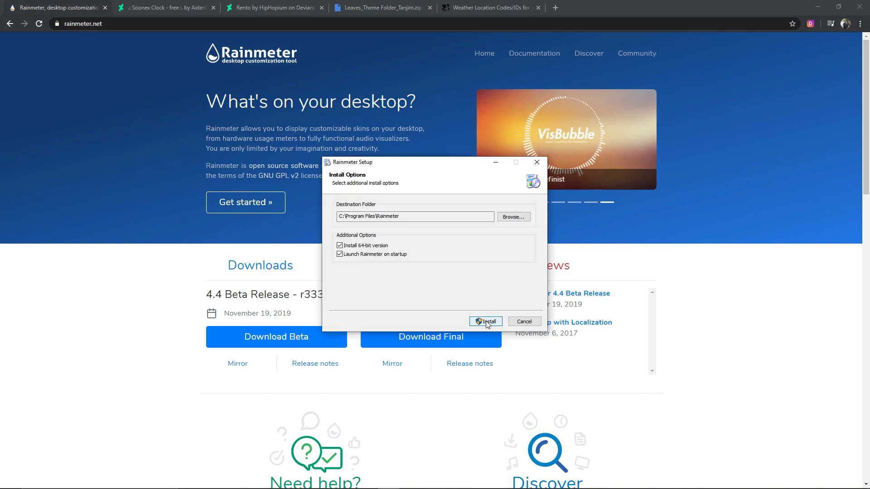
left_click(486, 321)
left_click(394, 301)
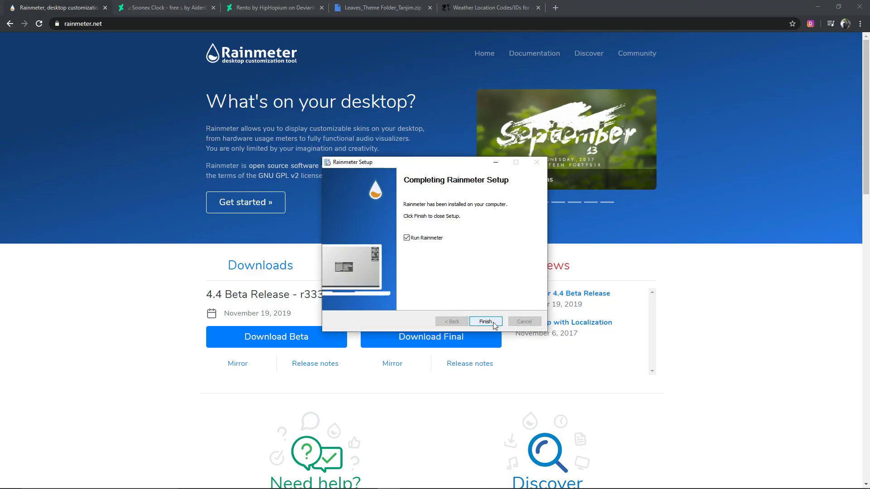
left_click(493, 322)
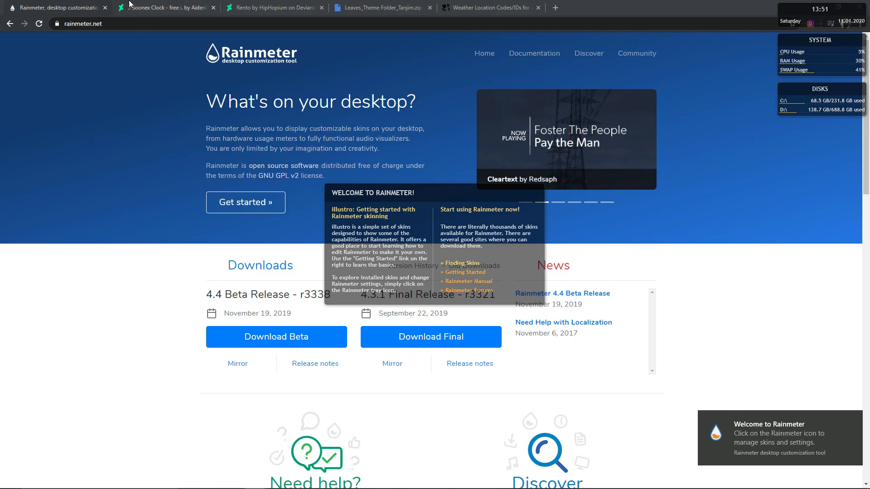
Download the Soonex Clock skin from DeviantArt and install it without loading the included skins
left_click(129, 8)
left_click(499, 380)
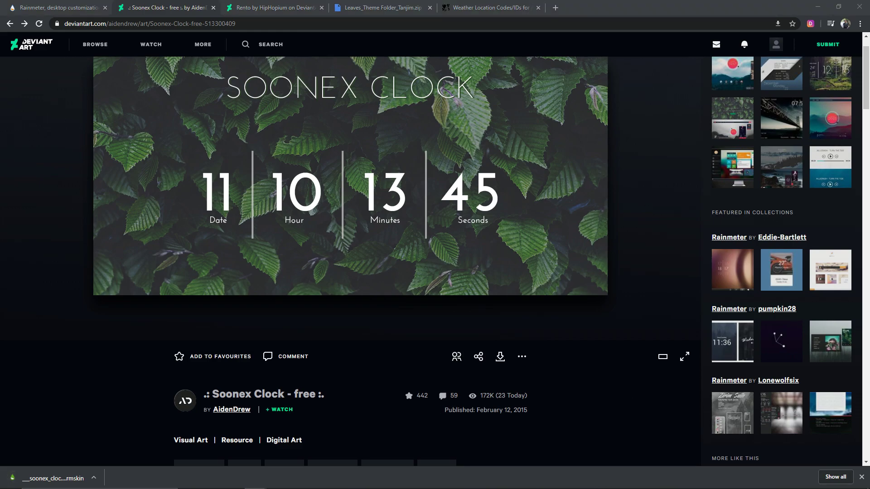
left_click(94, 478)
left_click(107, 419)
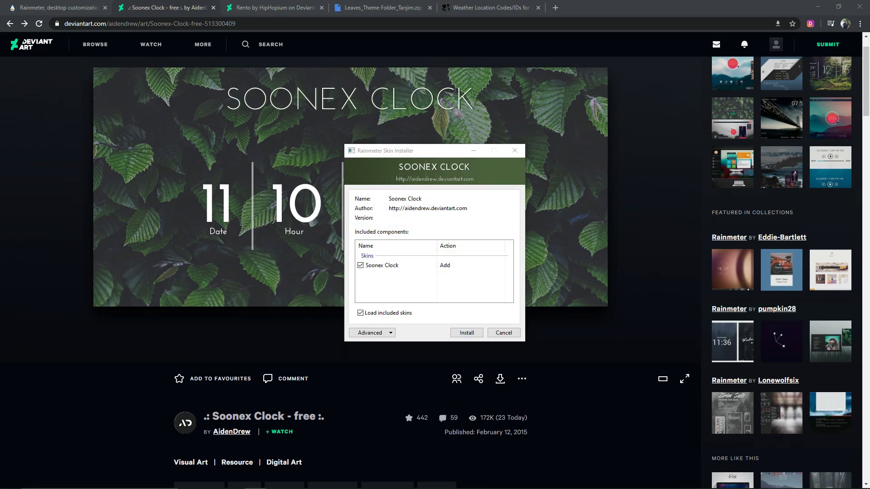
left_click(360, 313)
left_click(472, 330)
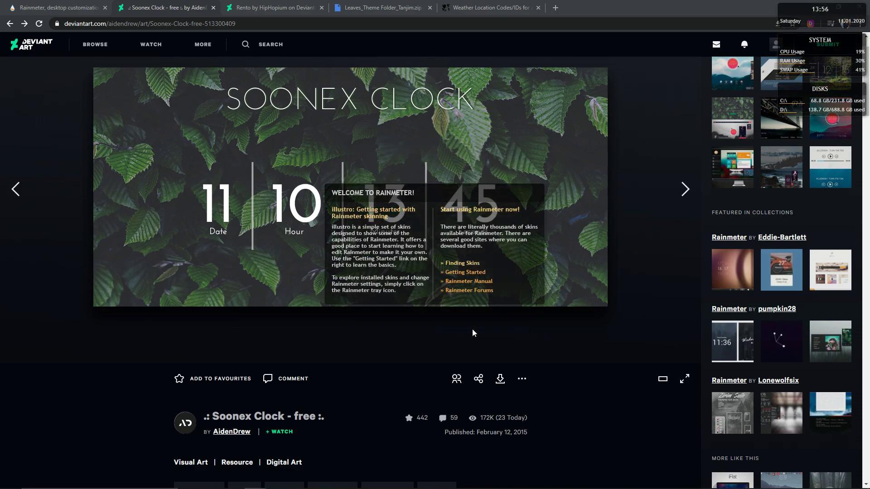
Download the Rento skin from DeviantArt and install it without applying the included layout
key("ctrl+Tab")
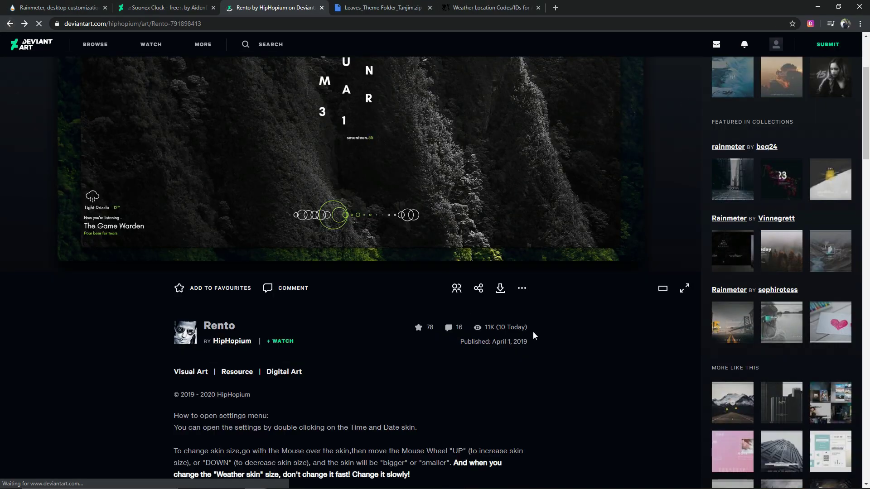
left_click(500, 290)
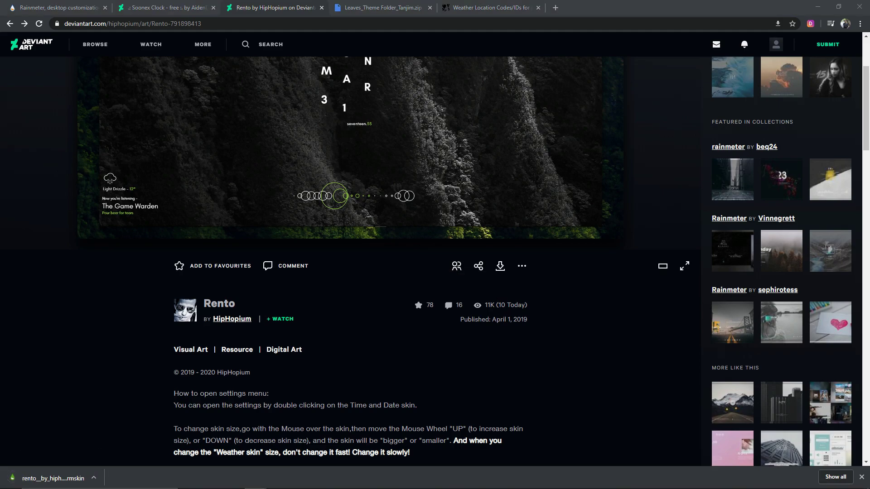
right_click(41, 476)
left_click(71, 425)
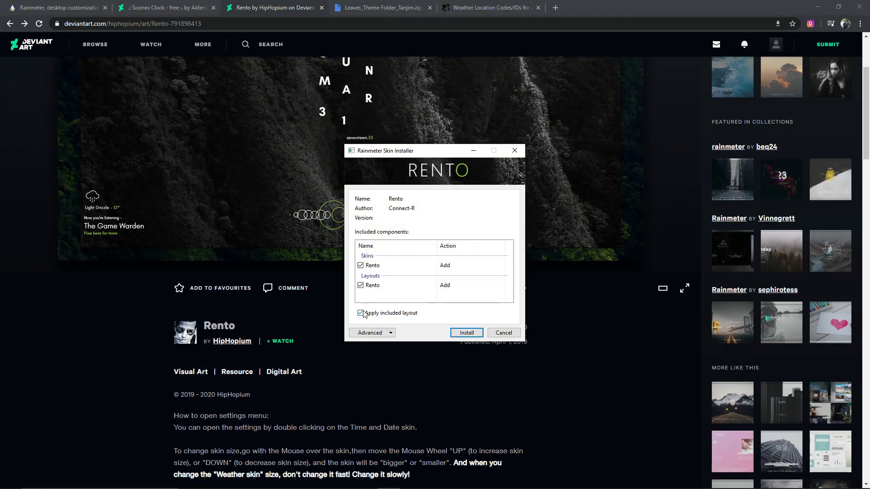
left_click(461, 333)
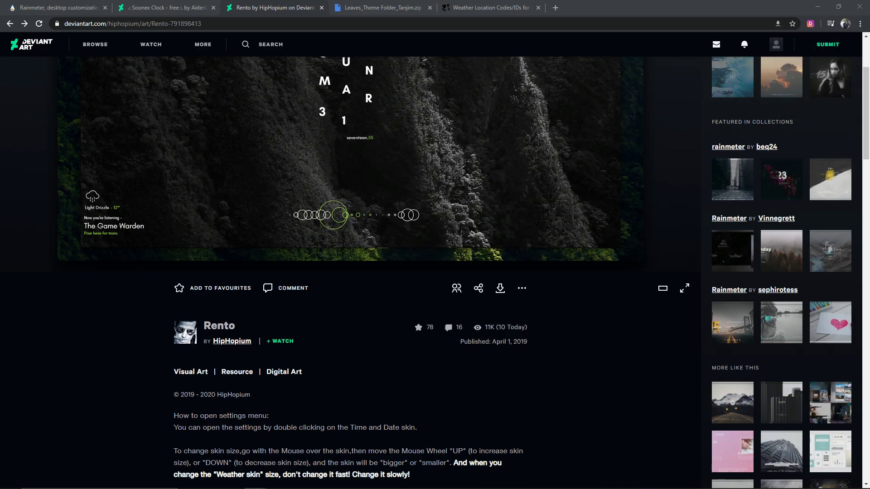
Download the Leaves_Theme Folder zip archive from Google Drive and show it in the Downloads folder
mouse_move(413, 487)
left_click(381, 8)
left_click(803, 46)
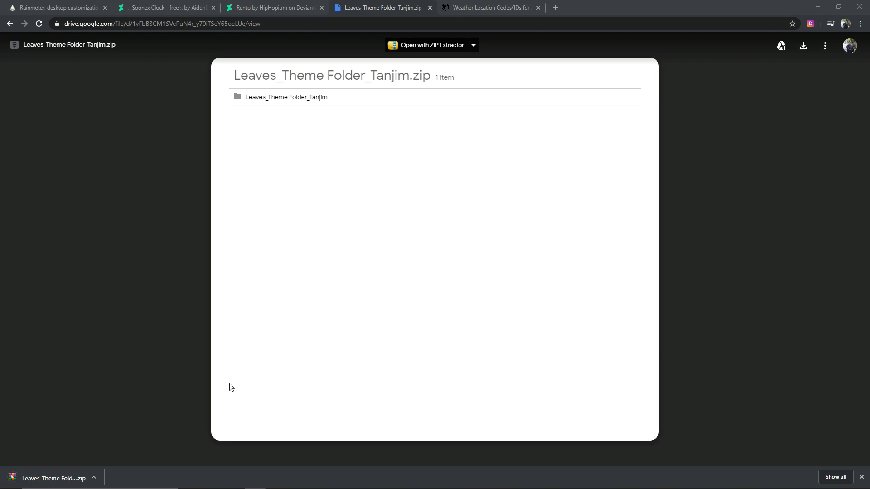
left_click(94, 478)
left_click(109, 444)
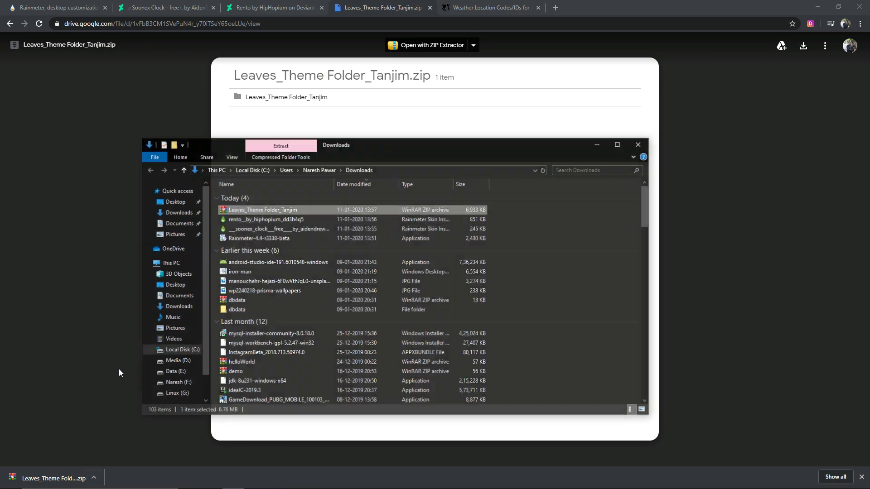
Extract the Leaves_Theme Folder archive into a folder of the same name in Downloads
left_click(787, 276)
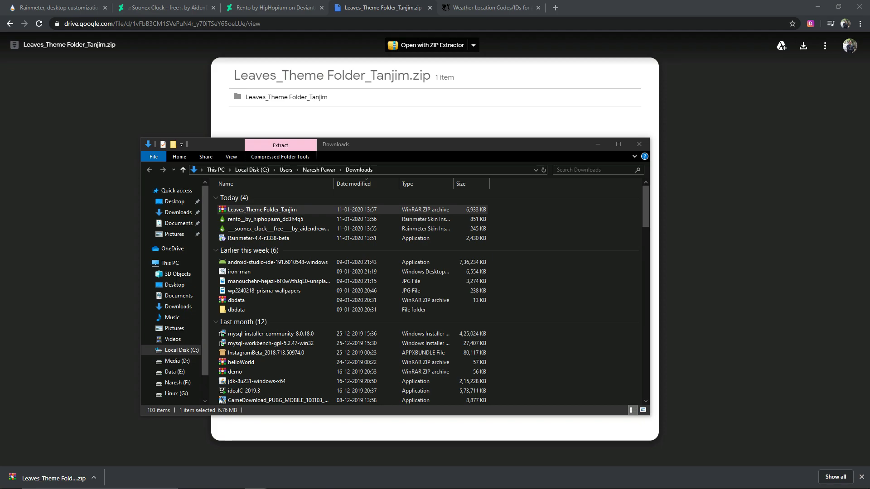
right_click(260, 209)
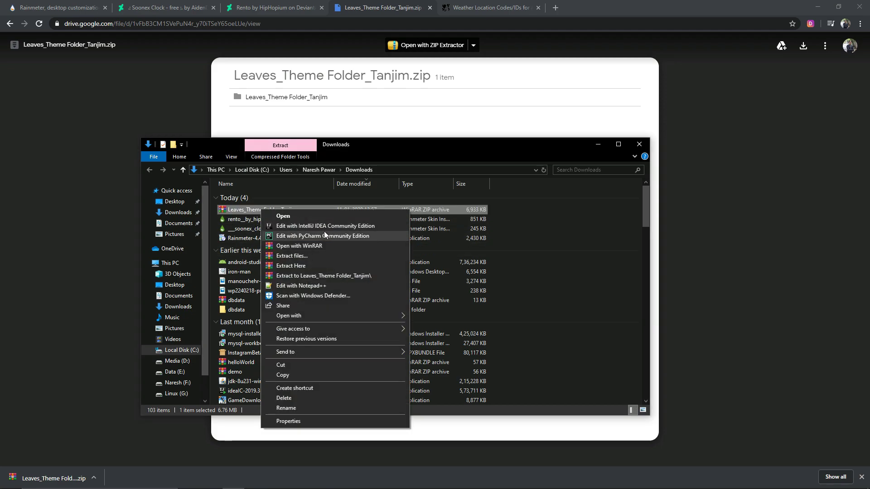
left_click(326, 274)
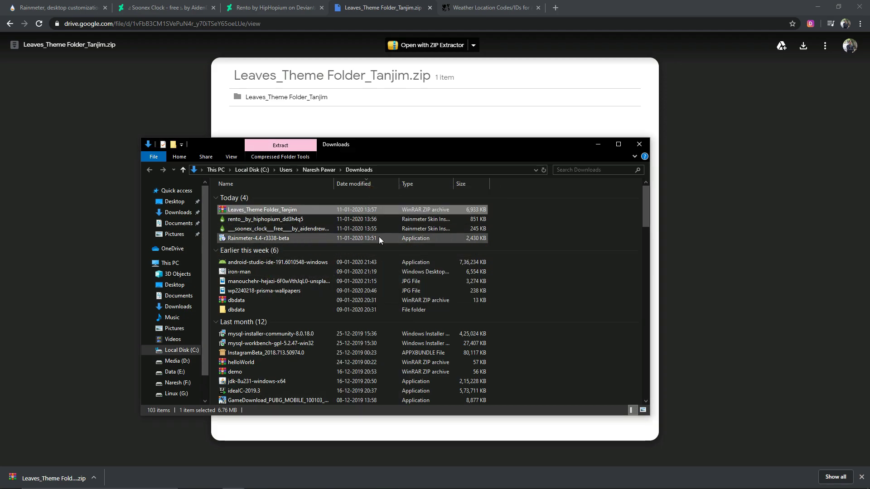
Open the extracted theme's inner folder and set the c1 image as the desktop background
double_click(245, 247)
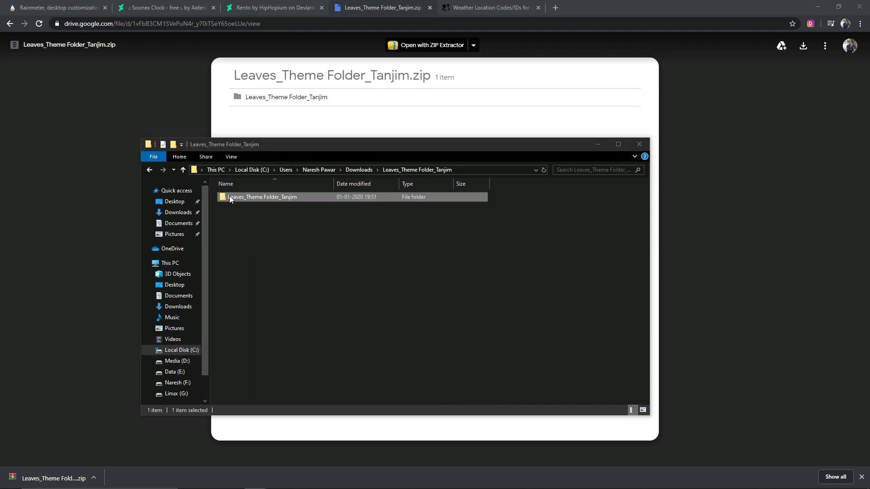
double_click(229, 196)
left_click(240, 235)
right_click(258, 233)
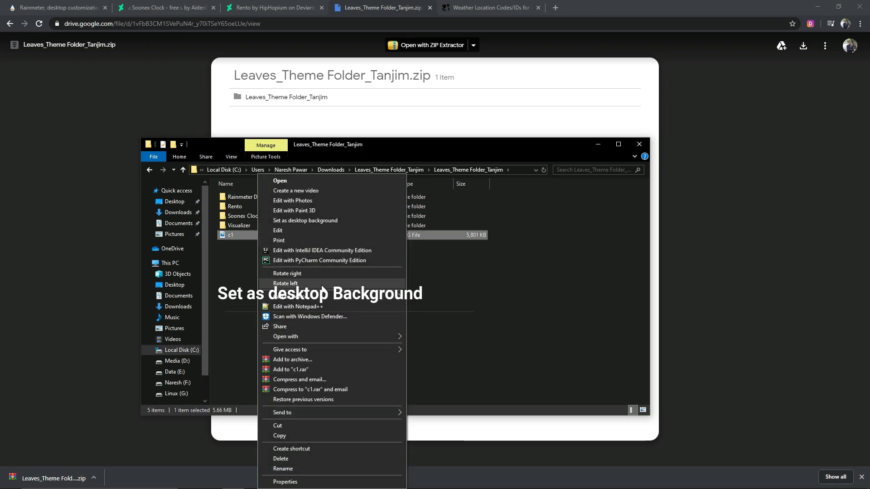
left_click(313, 221)
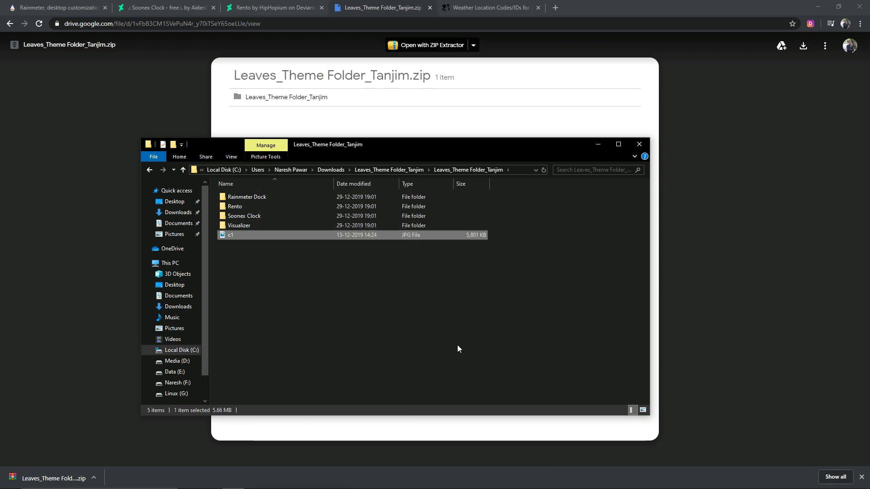
Copy all items in the extracted theme folder to the clipboard
key("ctrl+a")
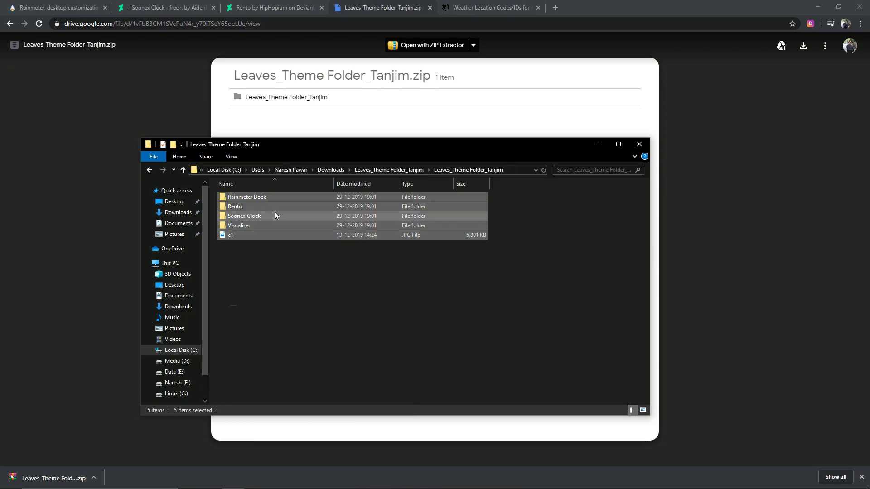
right_click(275, 211)
left_click(349, 358)
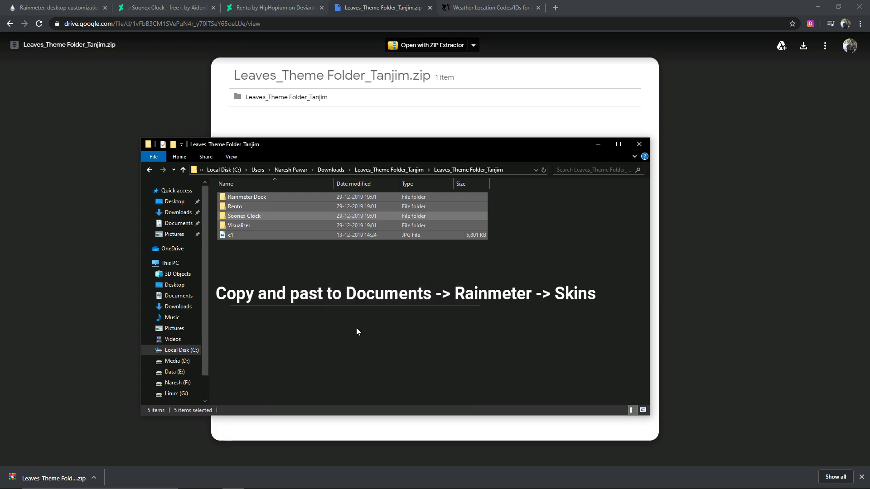
left_click(356, 329)
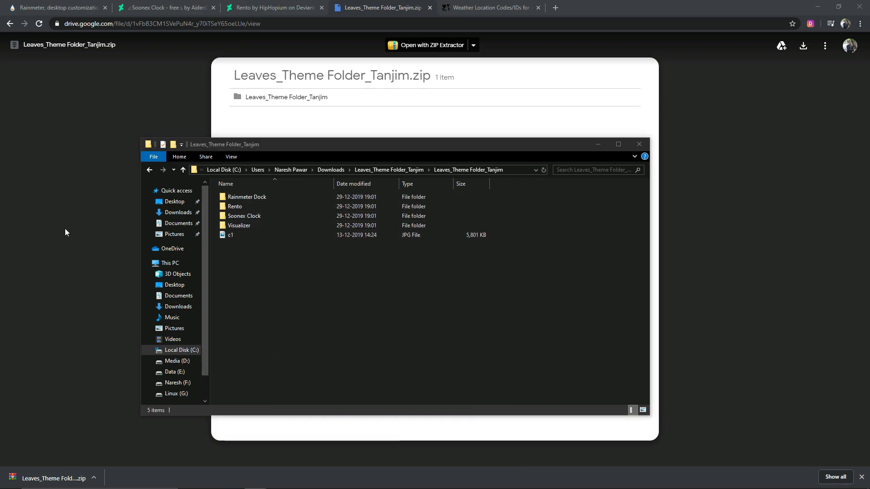
Paste the copied items into Documents > Rainmeter > Skins, replacing files with the same names, and delete the c1 image there
left_click(158, 226)
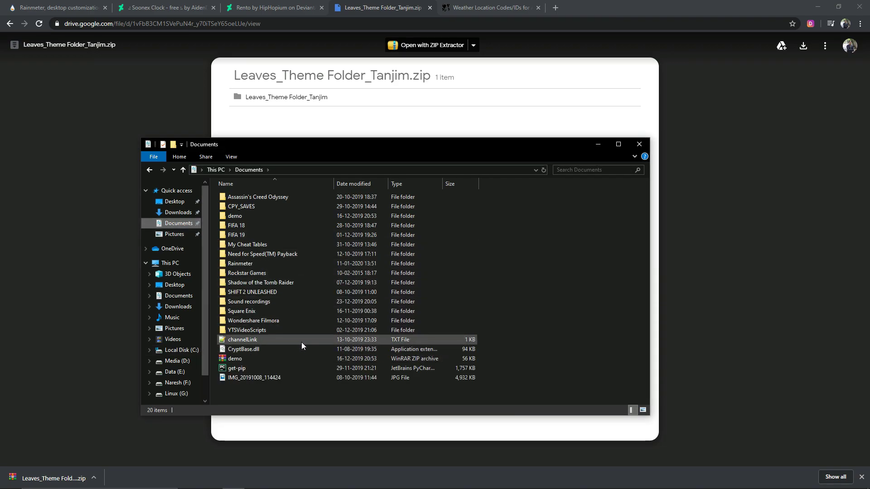
double_click(241, 264)
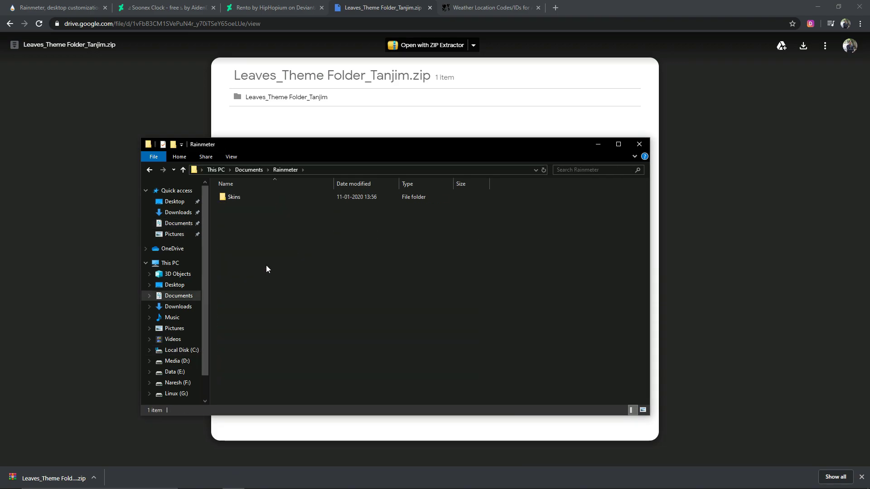
double_click(259, 198)
key("ctrl+v")
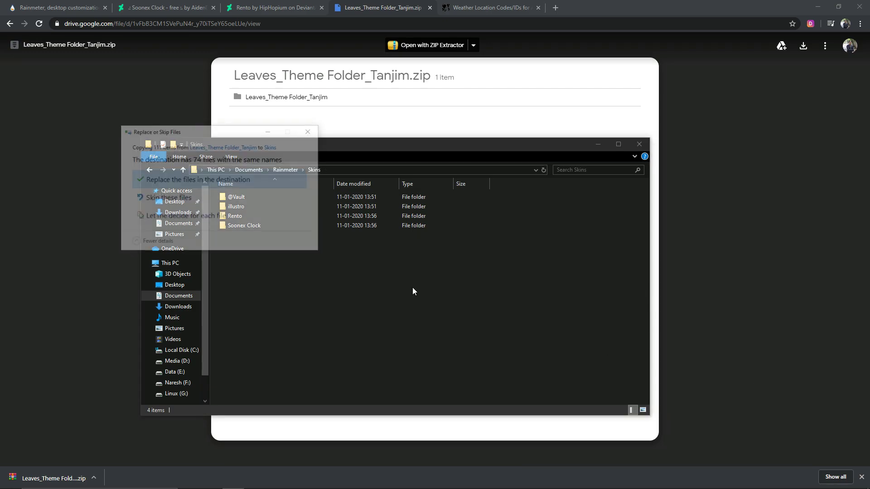
left_click(166, 176)
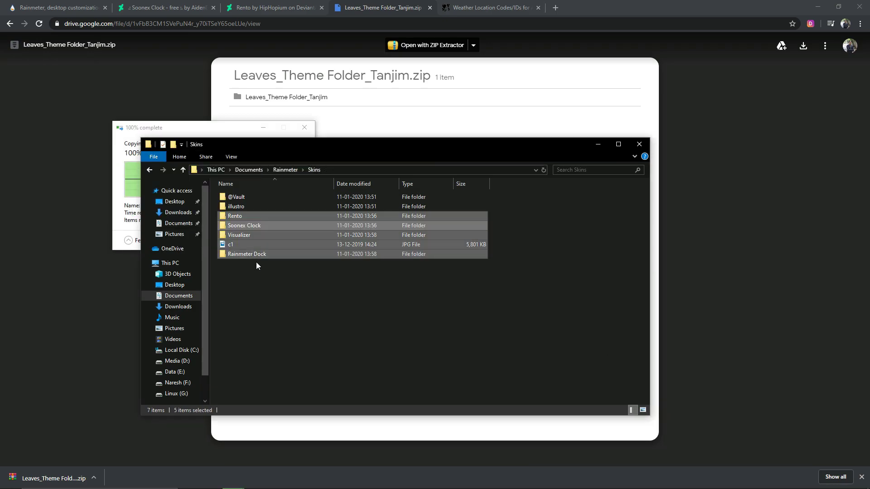
left_click(241, 244)
key("Delete")
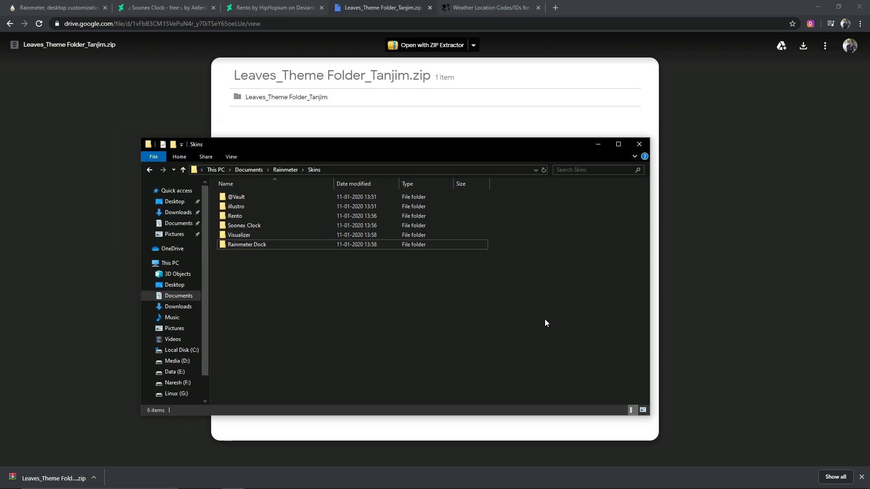
Show the desktop and unload the default illustro skins: Welcome, Clock, System and Disk
key("super+d")
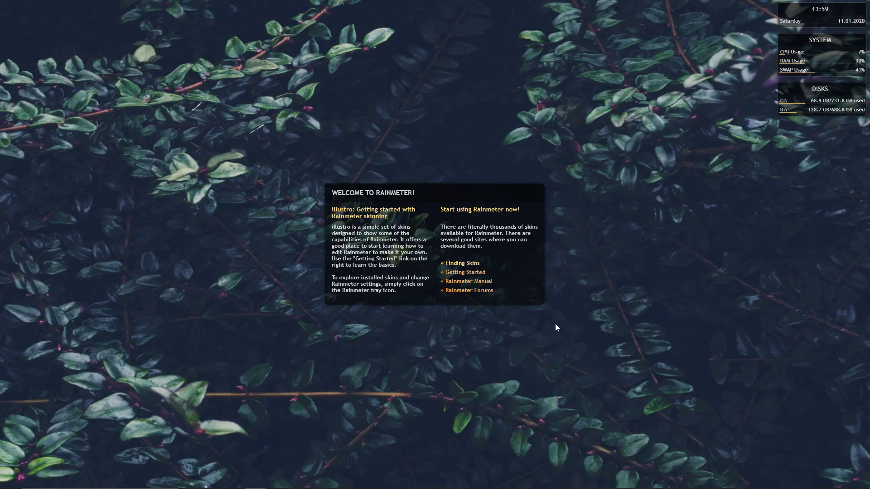
right_click(529, 198)
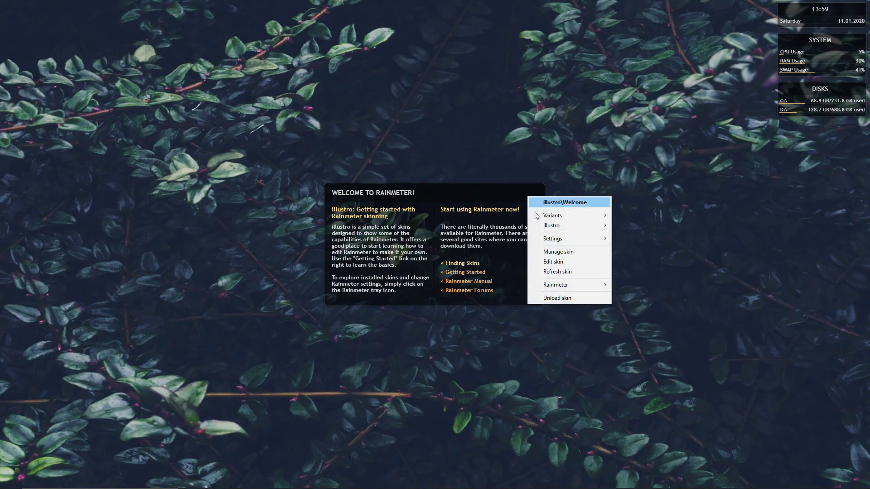
left_click(572, 299)
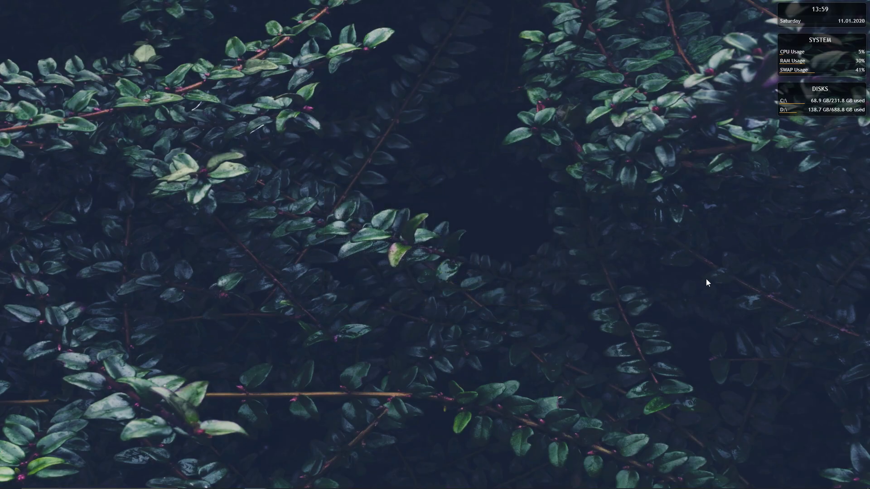
right_click(820, 12)
left_click(832, 113)
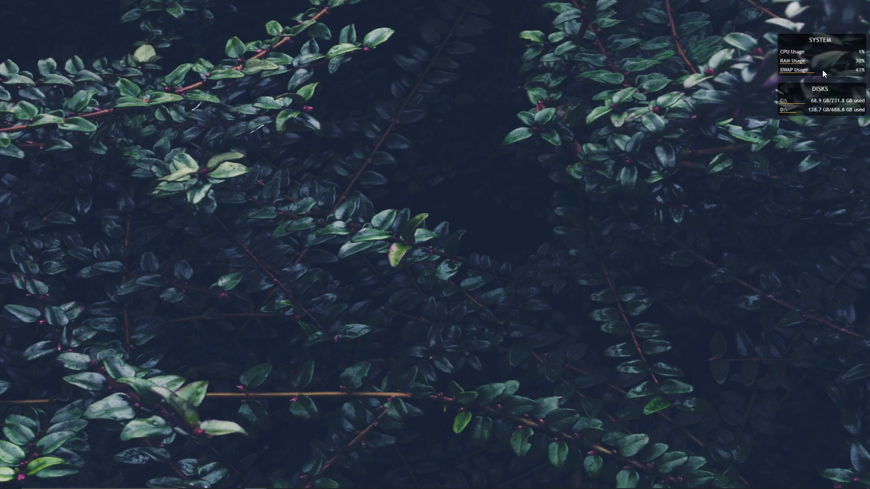
right_click(809, 47)
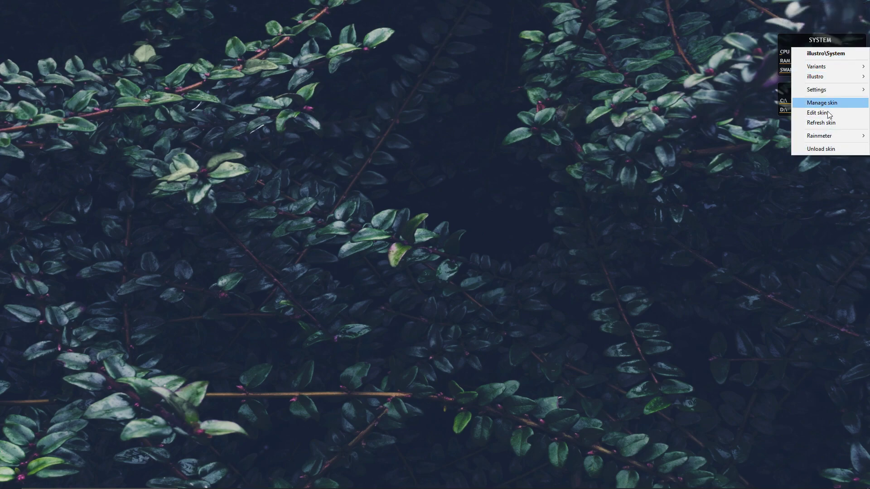
left_click(825, 149)
right_click(797, 82)
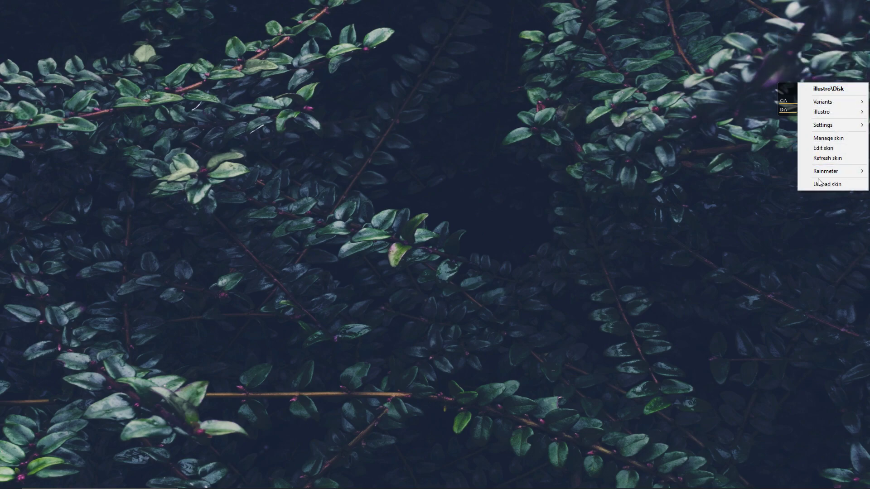
left_click(819, 184)
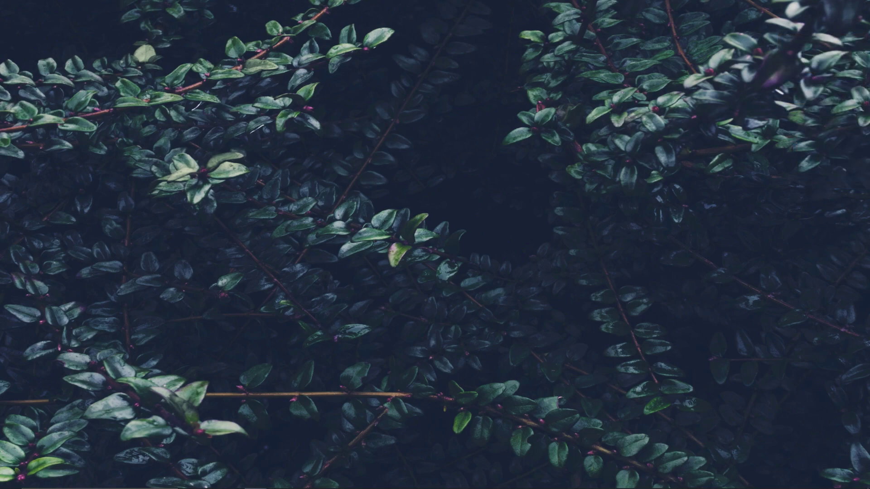
Open the Rainmeter manager and refresh all skins to pick up the newly added theme folders
left_click(771, 481)
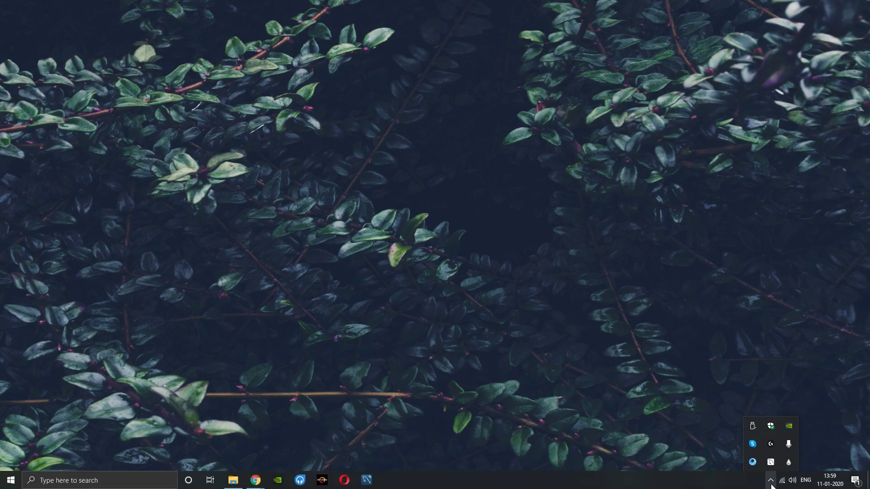
left_click(788, 462)
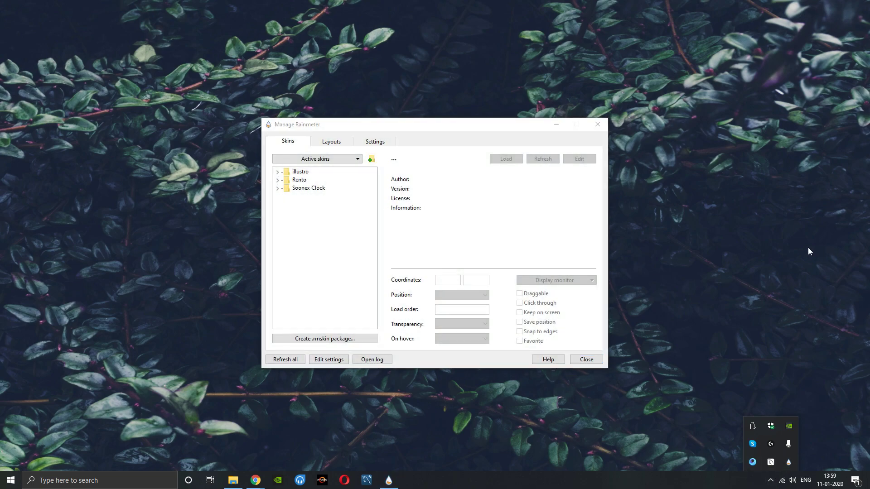
left_click(277, 360)
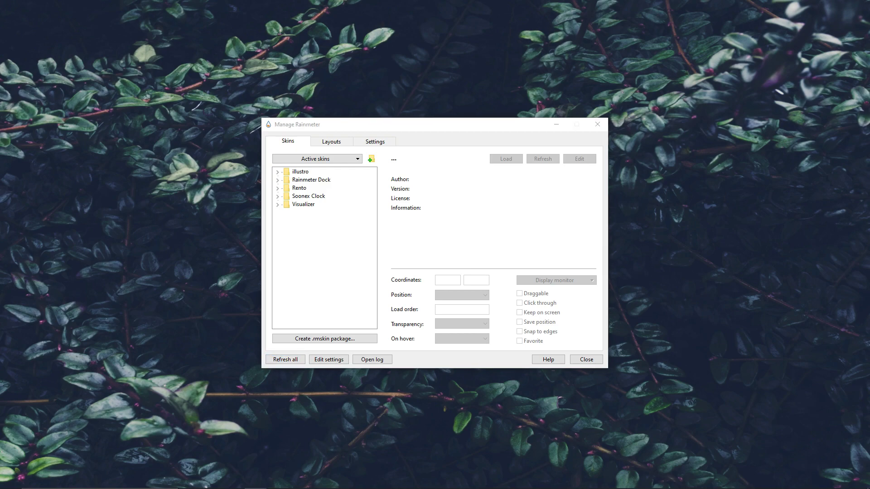
Load Soonex Clock.ini and set its position to On desktop
left_click(278, 197)
left_click(317, 205)
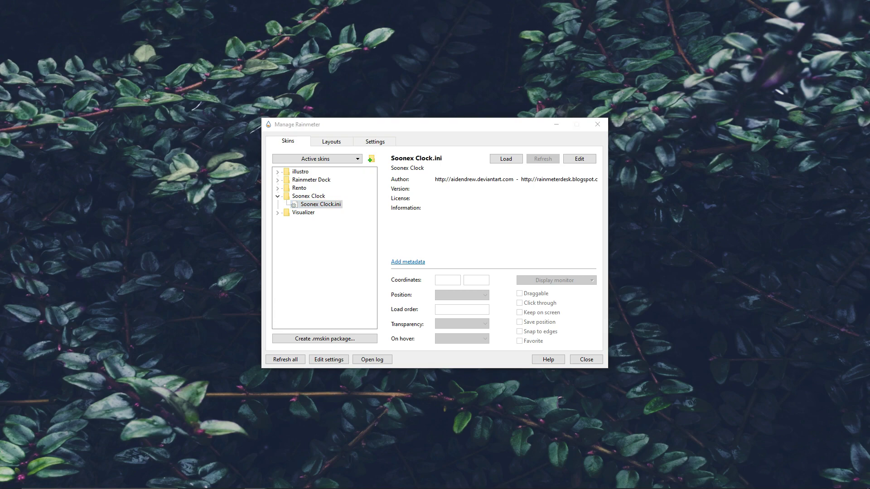
left_click(500, 160)
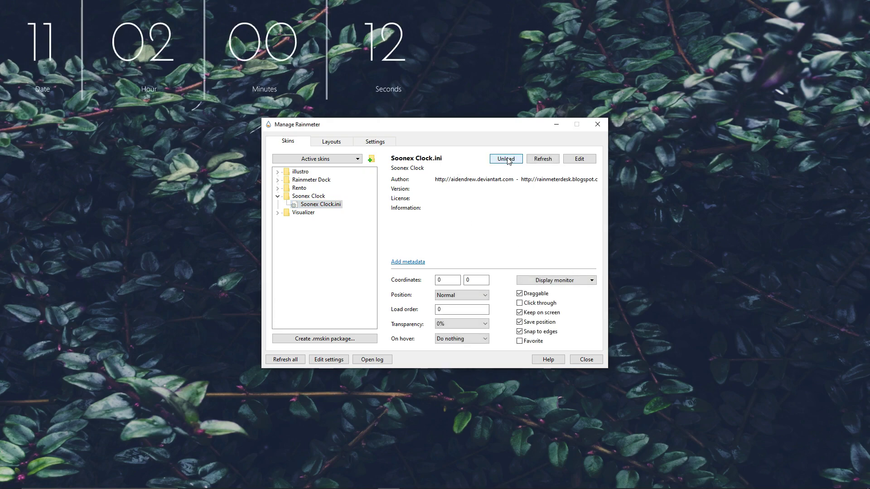
left_click(459, 295)
left_click(460, 305)
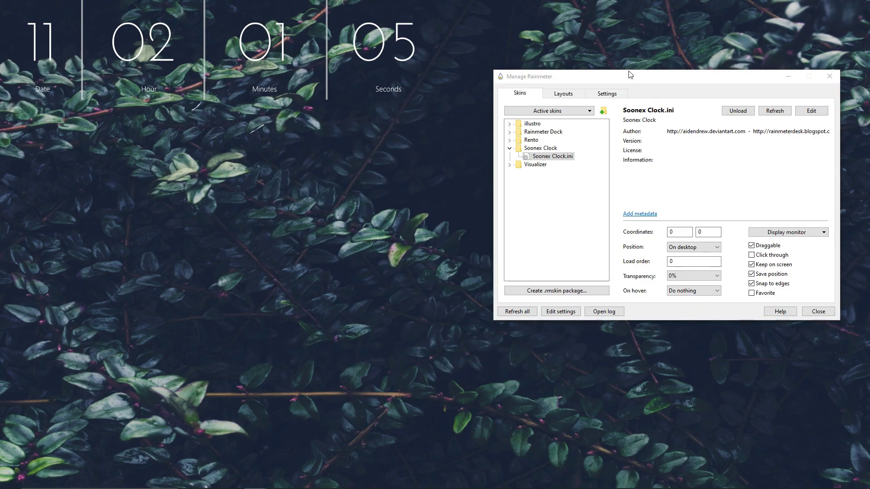
Move the Soonex clock to the middle of the desktop, at about coordinates 495, 392, keeping the manager window out of the way
left_click_drag(629, 74, 792, 4)
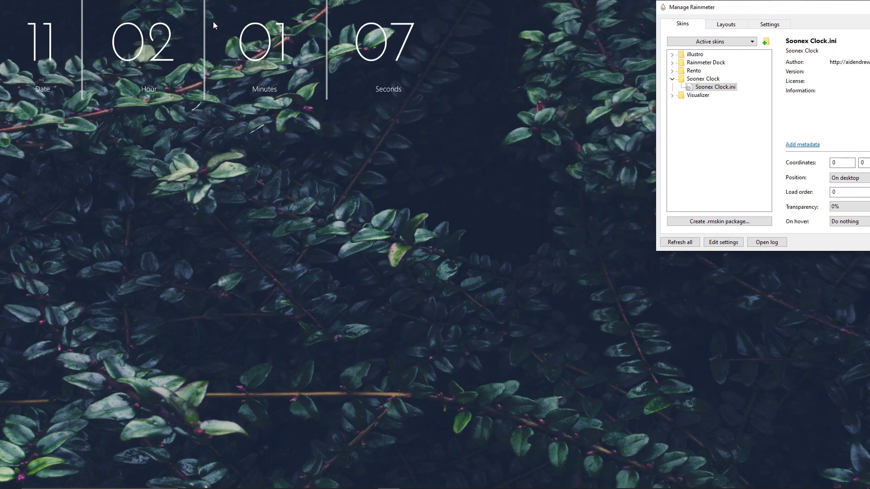
left_click_drag(194, 53, 247, 181)
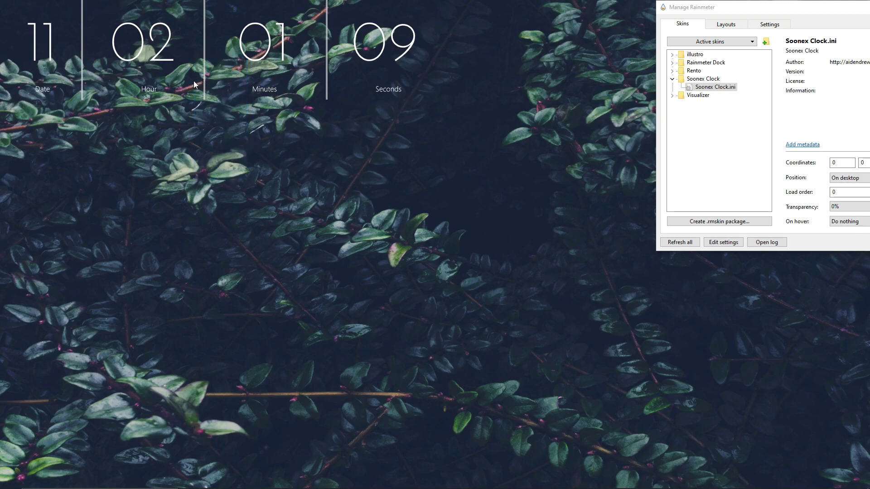
left_click_drag(205, 91, 428, 266)
left_click_drag(755, 4, 620, 56)
left_click_drag(521, 169, 538, 124)
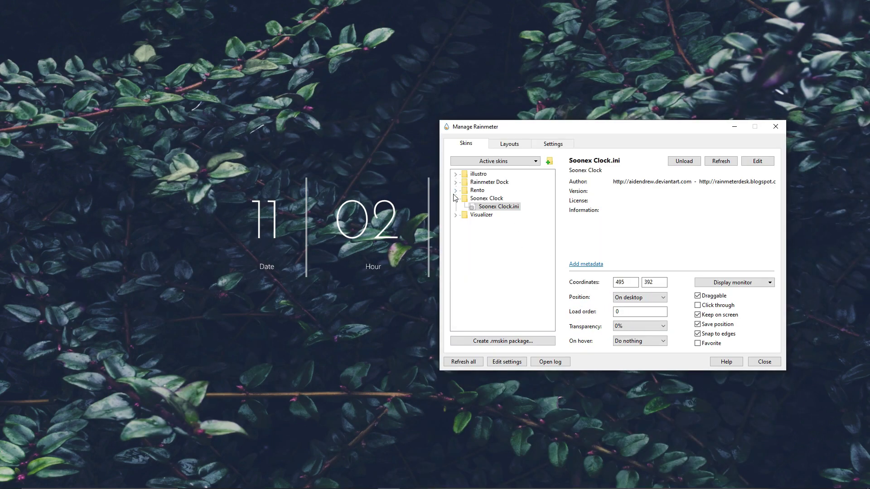
Load Song Info.ini from the Rento skins and set its position to On desktop
left_click(455, 198)
left_click(455, 190)
left_click(464, 206)
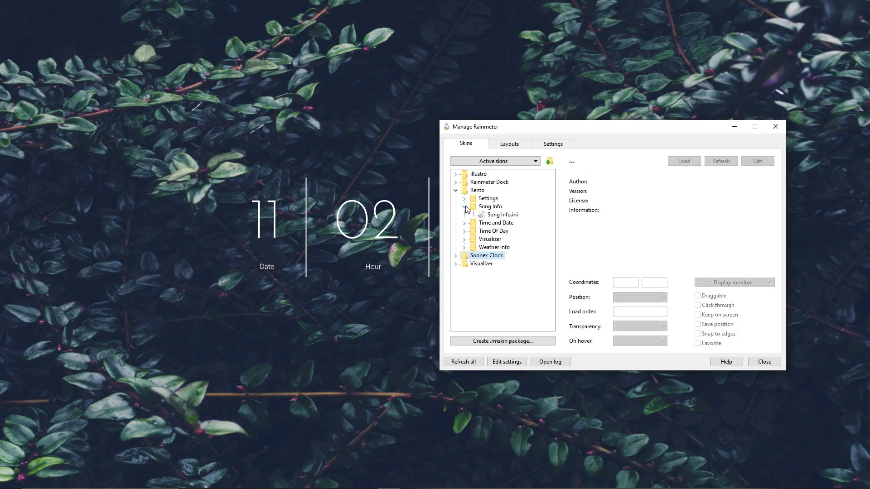
left_click(499, 215)
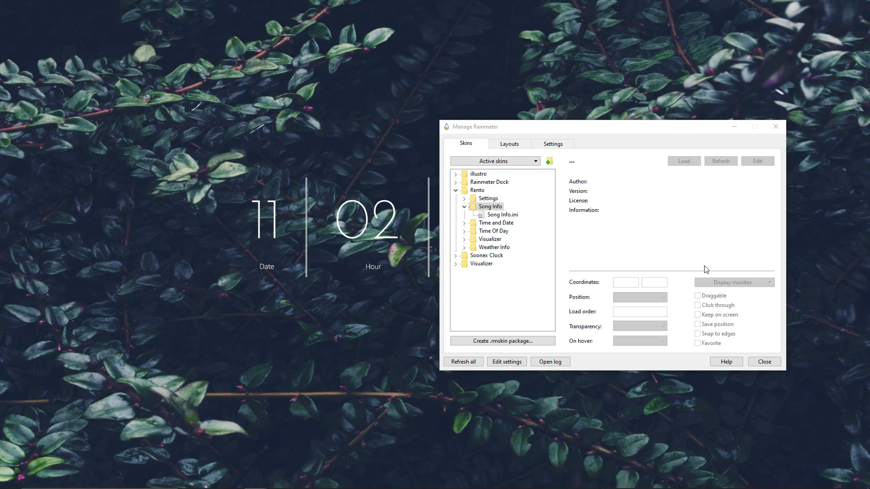
left_click(502, 215)
left_click(682, 161)
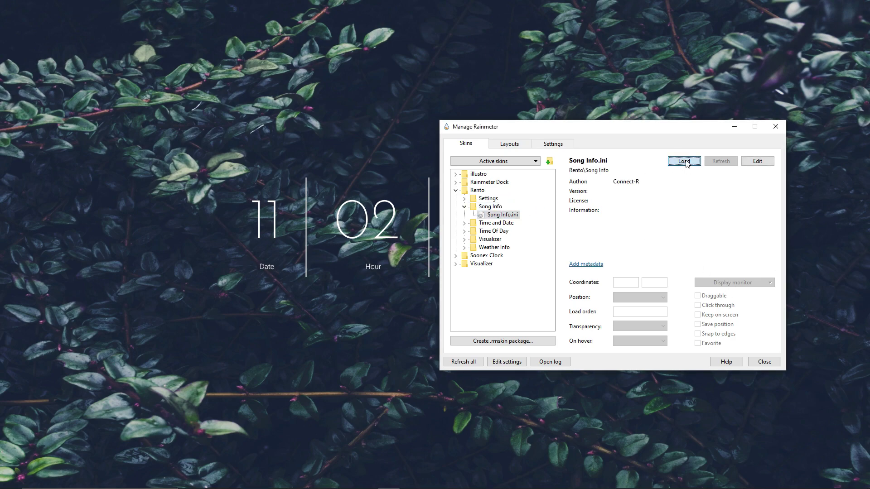
left_click(639, 297)
left_click(632, 307)
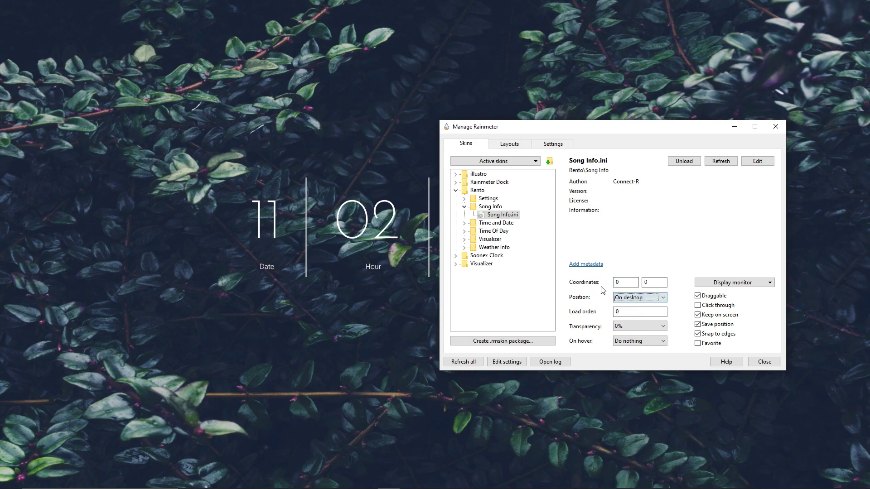
Load Rento's Weather Info.ini and set its position to On desktop
left_click(465, 247)
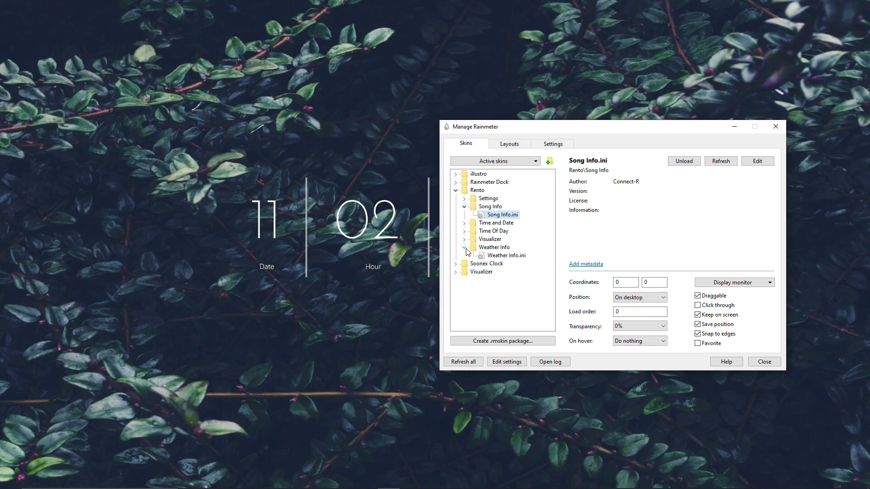
left_click(501, 255)
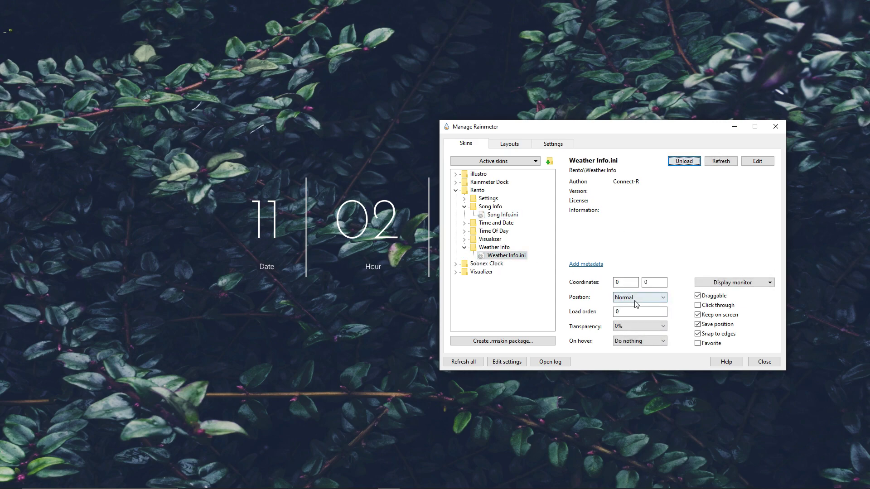
left_click(643, 297)
left_click(644, 310)
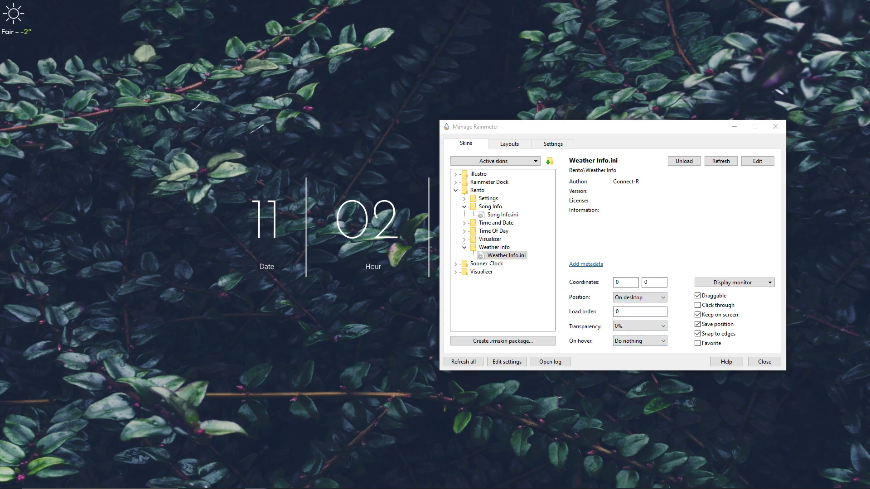
Load Rento's Settings.ini and set its position to On desktop
left_click(464, 199)
left_click(501, 207)
left_click(683, 161)
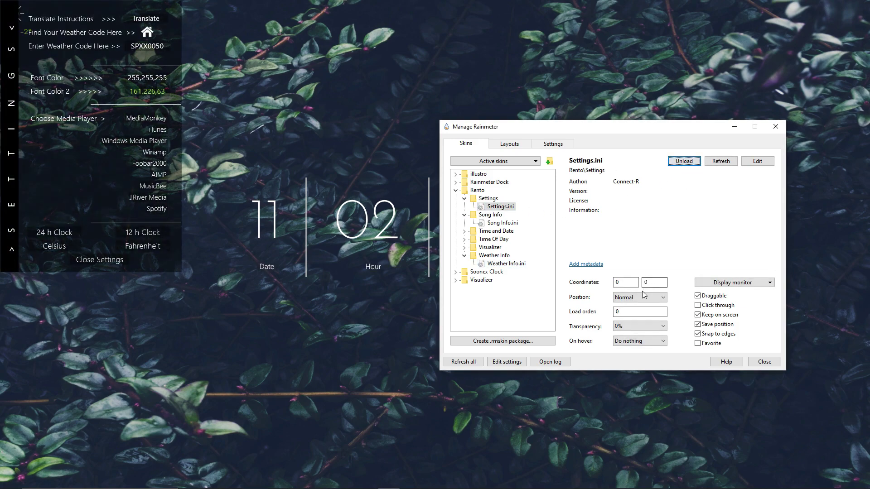
left_click(639, 297)
left_click(640, 307)
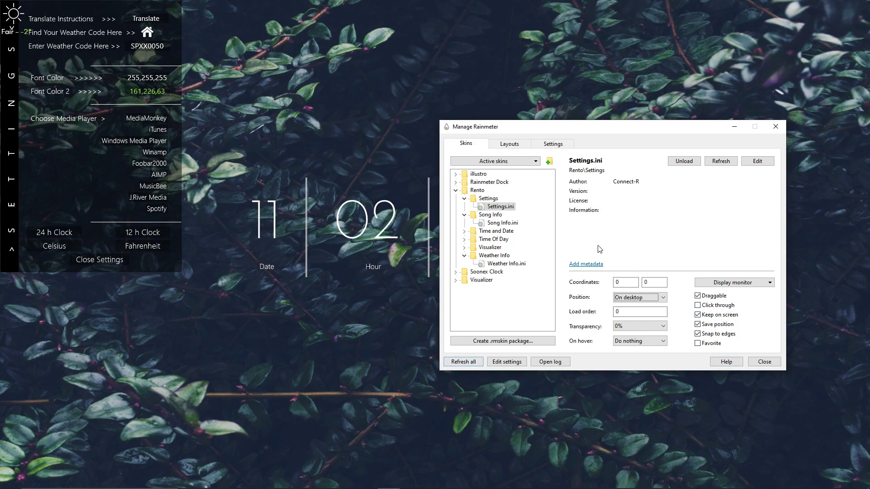
left_click(241, 295)
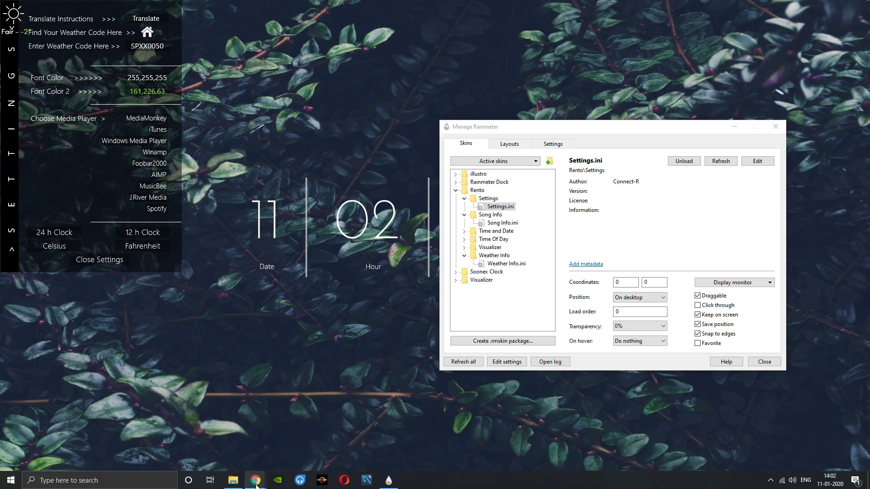
Switch to the weather.codes page in Chrome, search for Pune and copy the location code for Pune, India
mouse_move(256, 481)
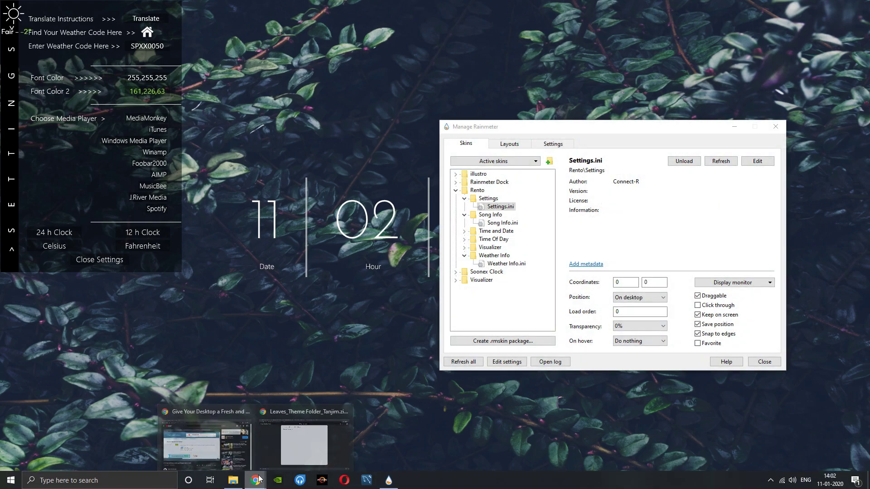
left_click(300, 441)
left_click(492, 7)
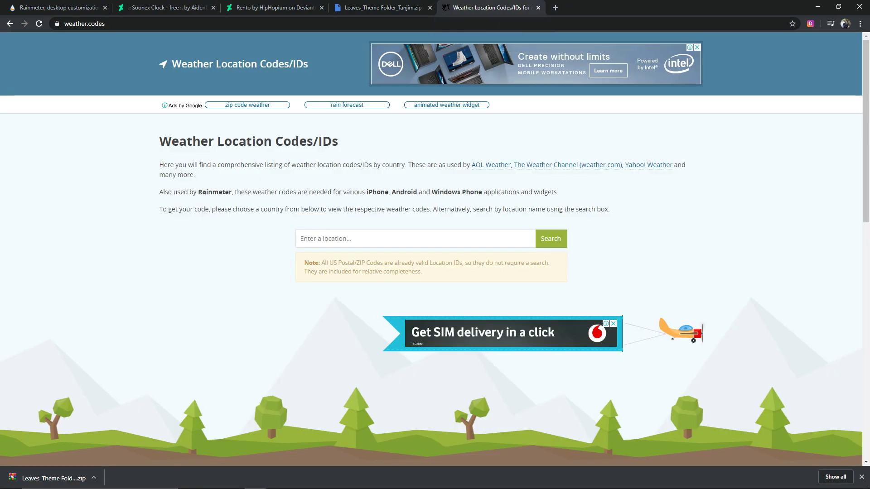
left_click(373, 239)
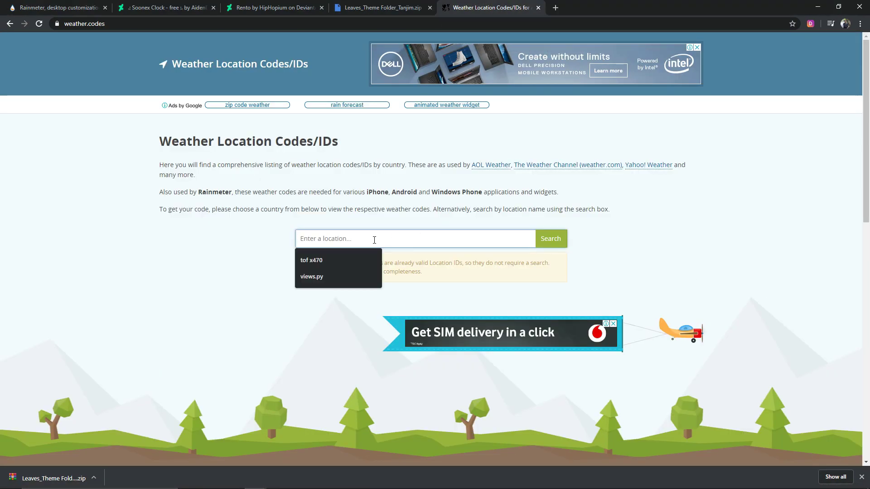
type("Pune")
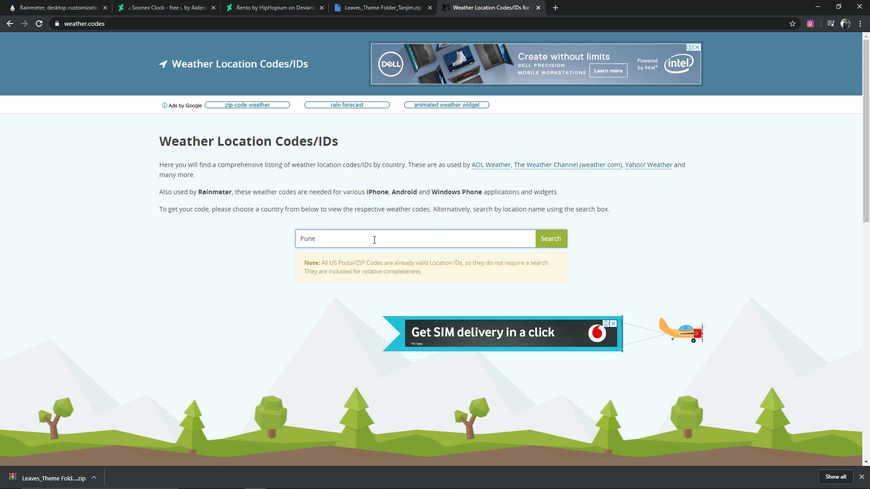
left_click(549, 241)
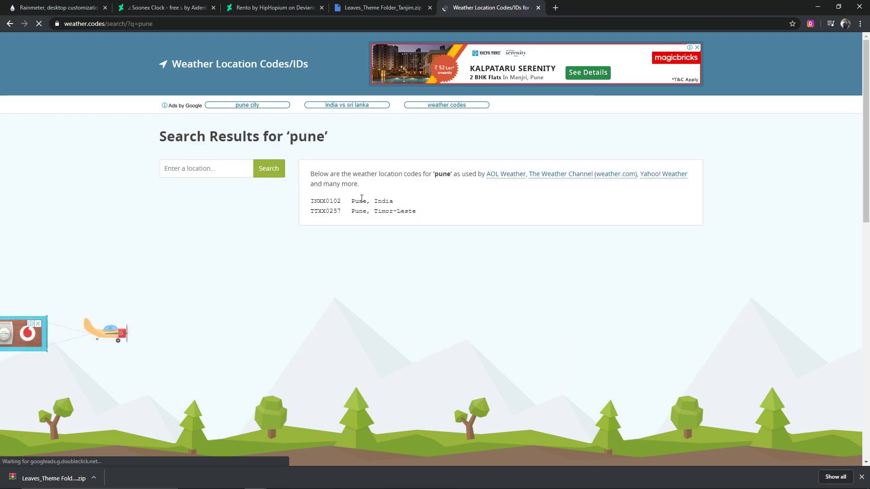
mouse_move(311, 201)
left_mouse_down()
mouse_move(366, 200)
mouse_move(305, 203)
left_mouse_up()
key("ctrl+c")
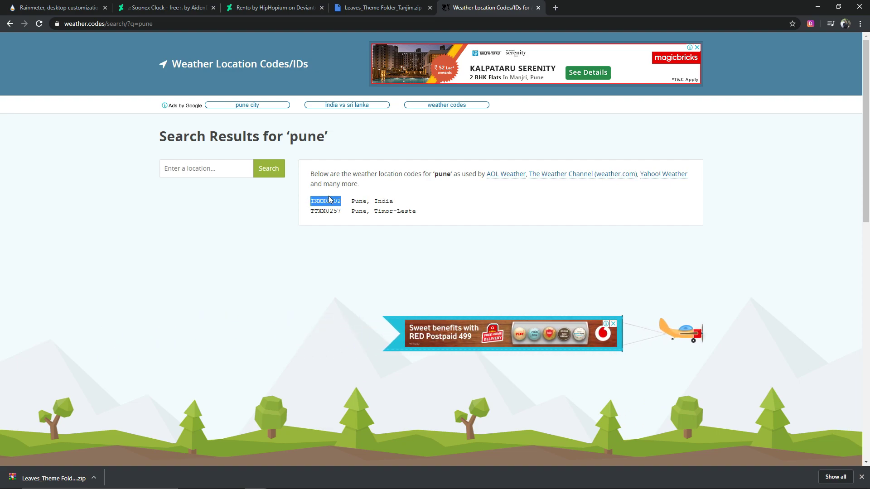
Minimize the browser and set the weather code in the Rento settings skin to INXX0102
left_click(818, 6)
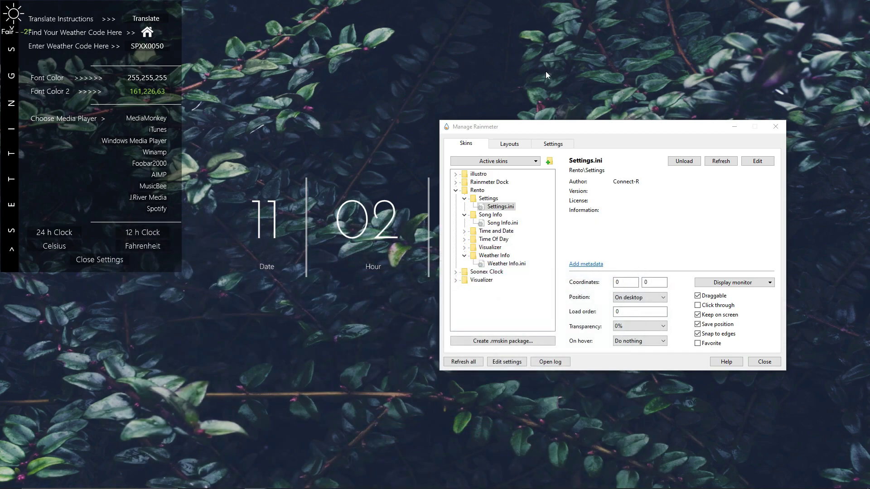
left_click(147, 45)
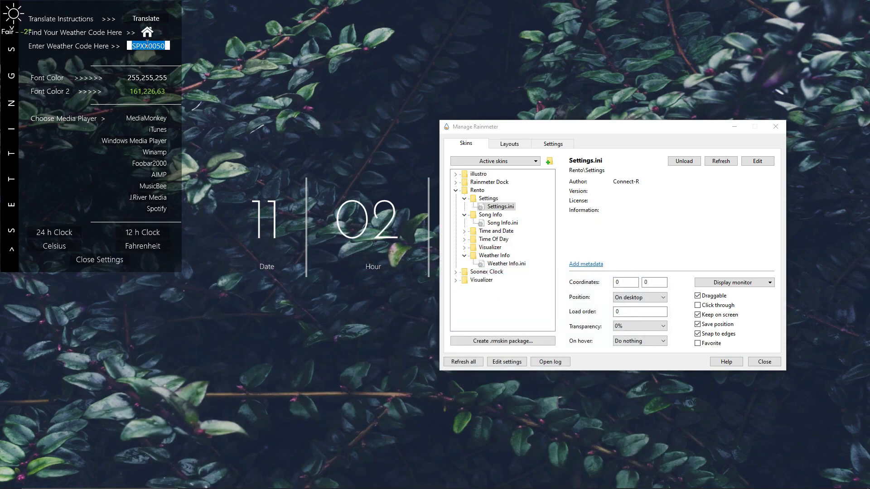
key("ctrl+v")
key("Return")
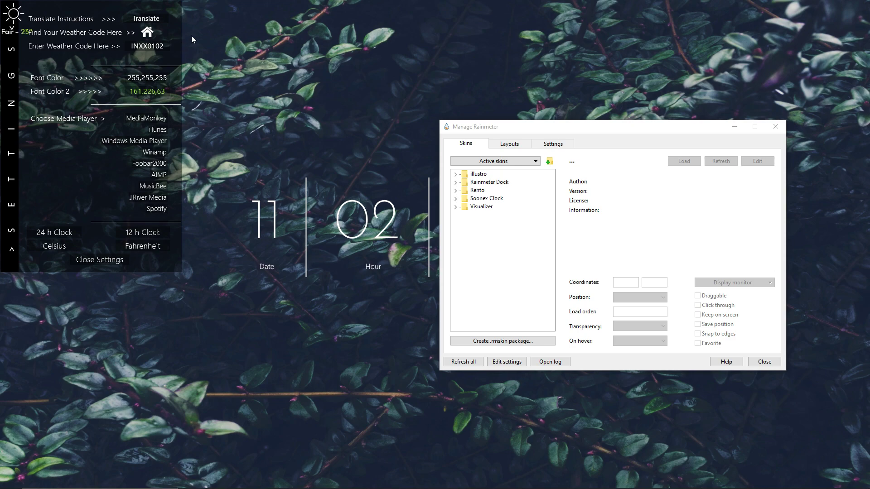
Move the Rento settings skin down below the weather display and close it
left_click_drag(79, 152, 89, 255)
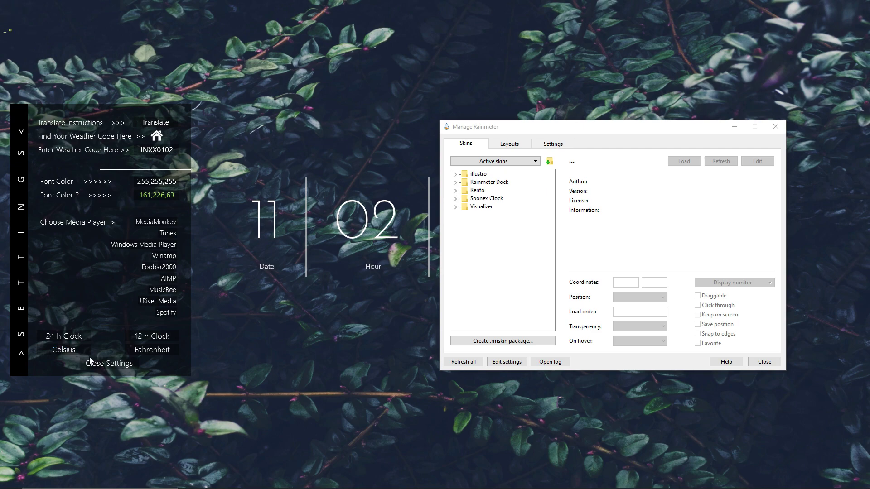
left_click(115, 365)
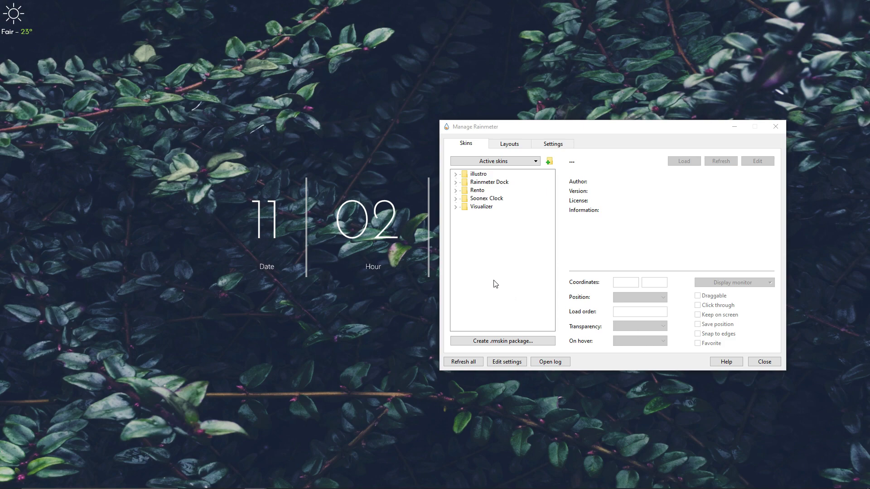
Load Visualizer.ini and set its position to On desktop
left_click(456, 207)
left_click(494, 215)
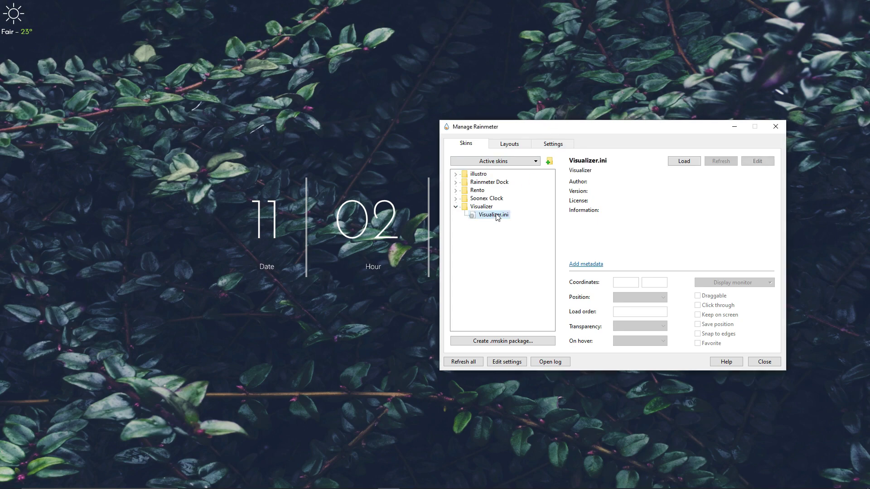
left_click(685, 161)
left_click(640, 297)
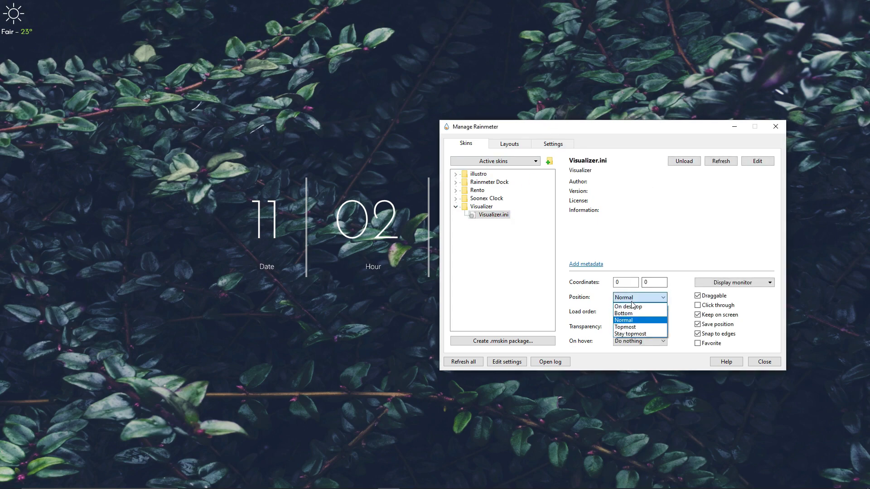
left_click(633, 335)
left_click(727, 361)
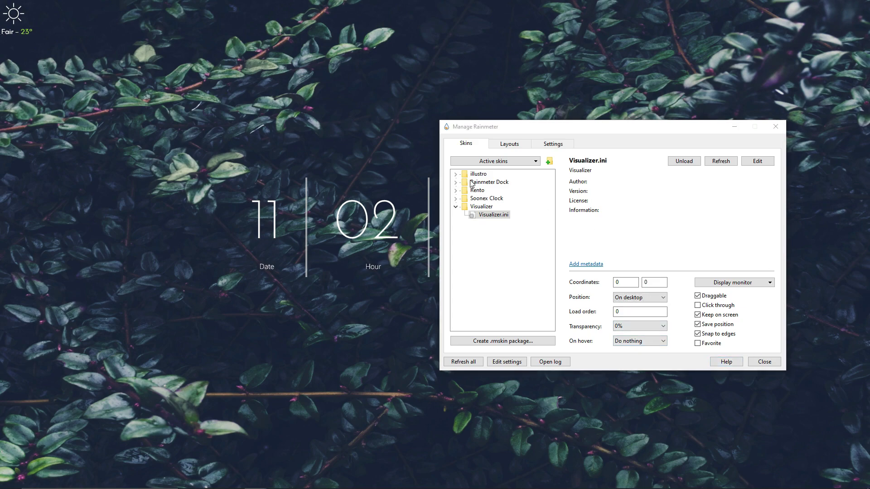
Load Rainmeter Dock.ini and set its position to On desktop
left_click(456, 182)
left_click(496, 190)
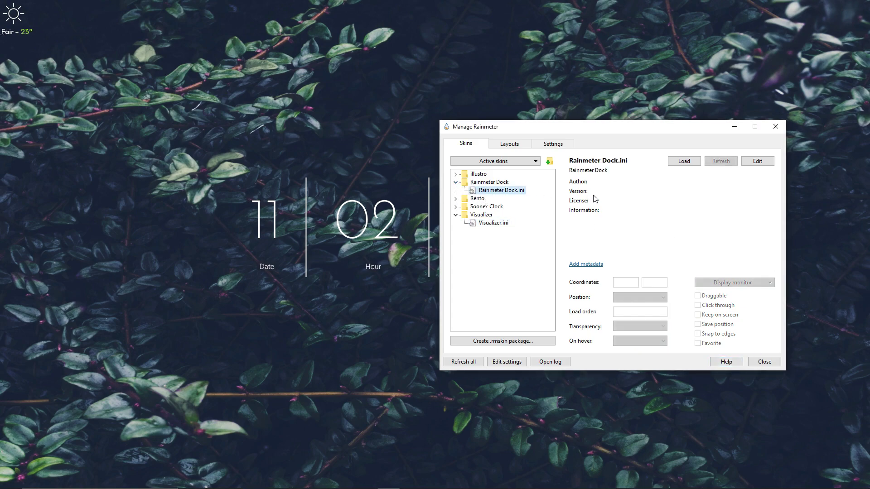
left_click(684, 161)
left_click(639, 298)
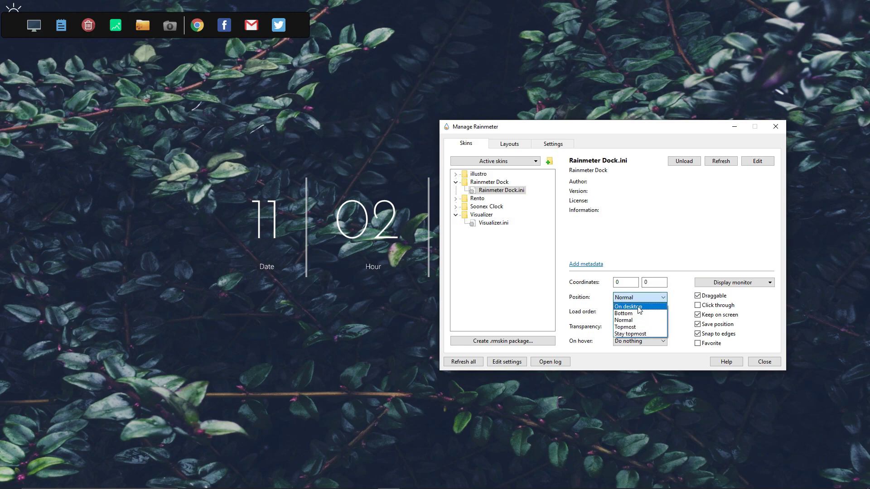
left_click(629, 307)
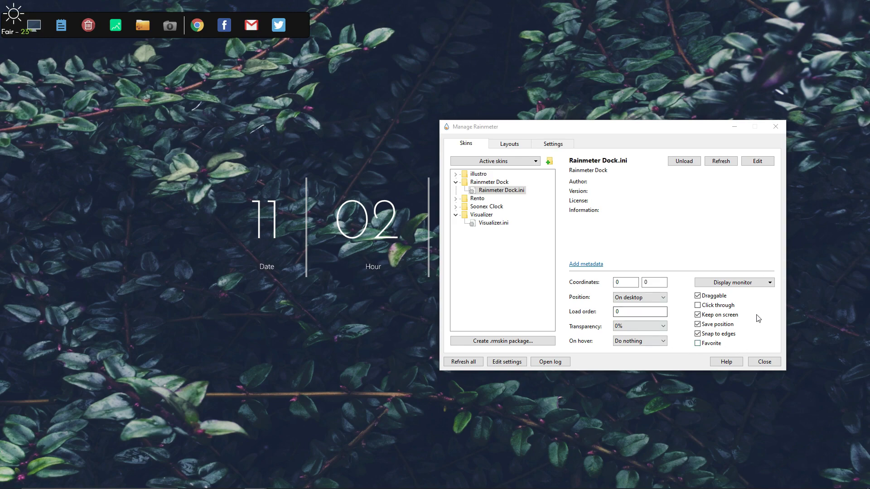
Close the Manage Rainmeter window and move the dock to the lower middle of the desktop, beneath the clock
left_click(776, 128)
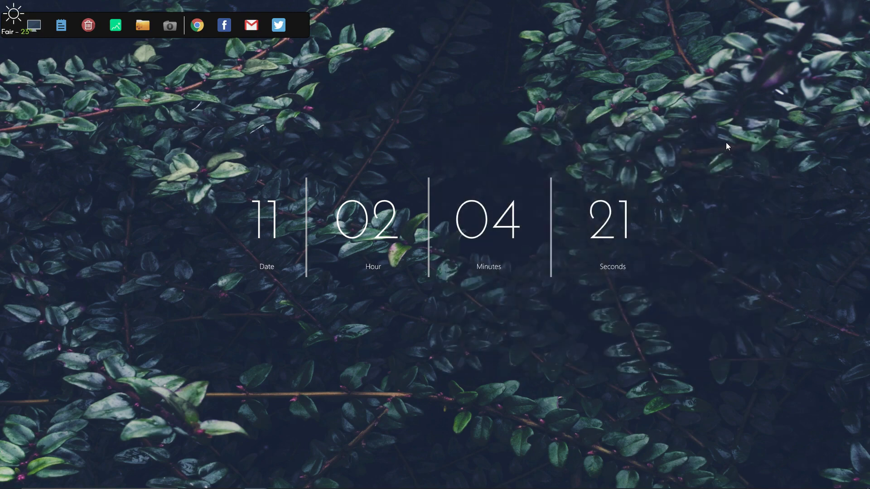
left_click_drag(131, 17, 402, 413)
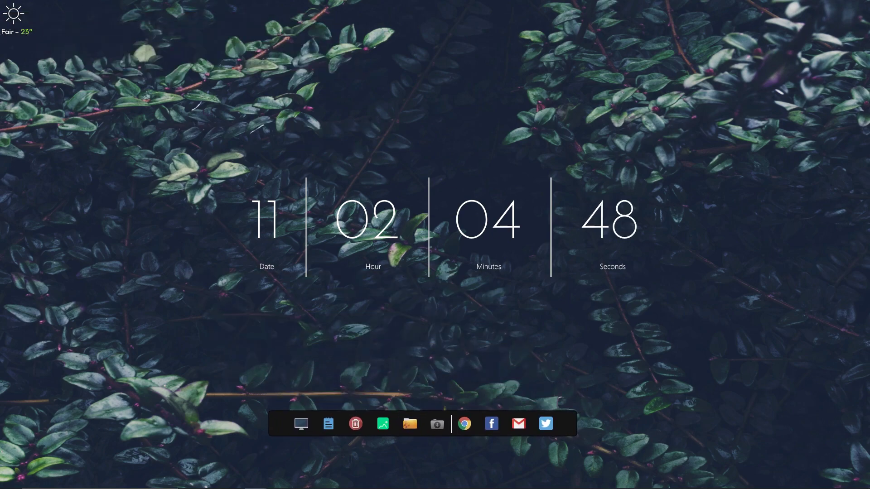
Set the taskbar location on screen to Left in Windows Settings, and move the weather skin inward from the desktop's left edge
right_click(691, 480)
left_click(715, 472)
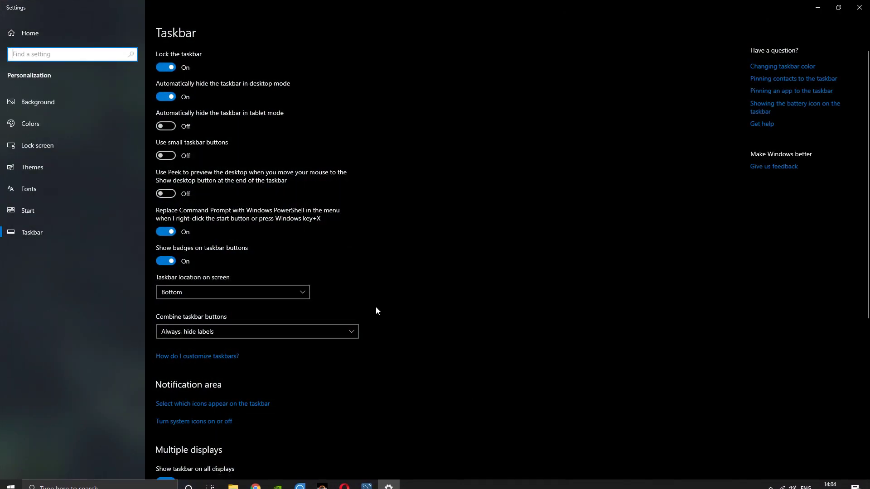
scroll(407, 284, "down", 6)
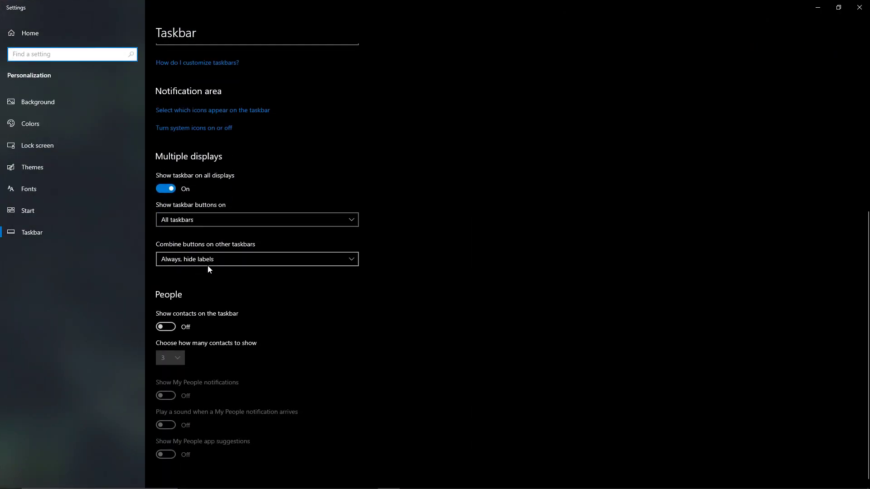
left_click(220, 219)
left_click(220, 219)
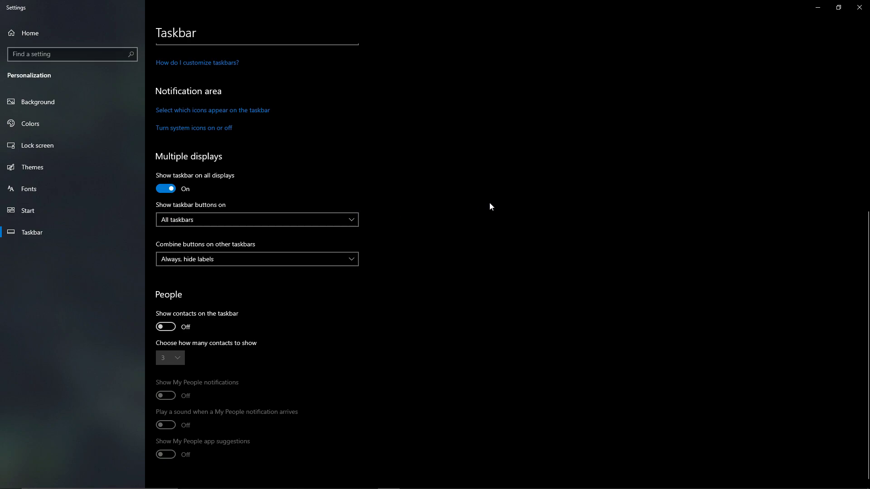
scroll(452, 271, "up", 5)
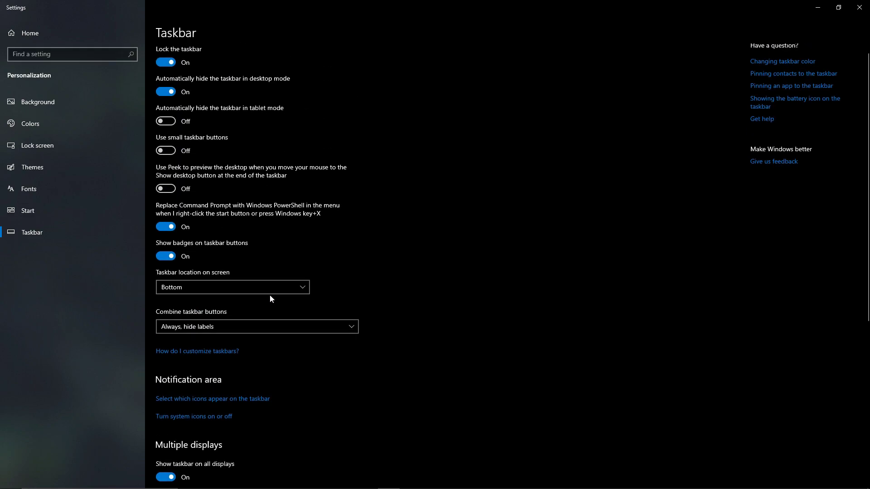
left_click(222, 289)
left_click(190, 247)
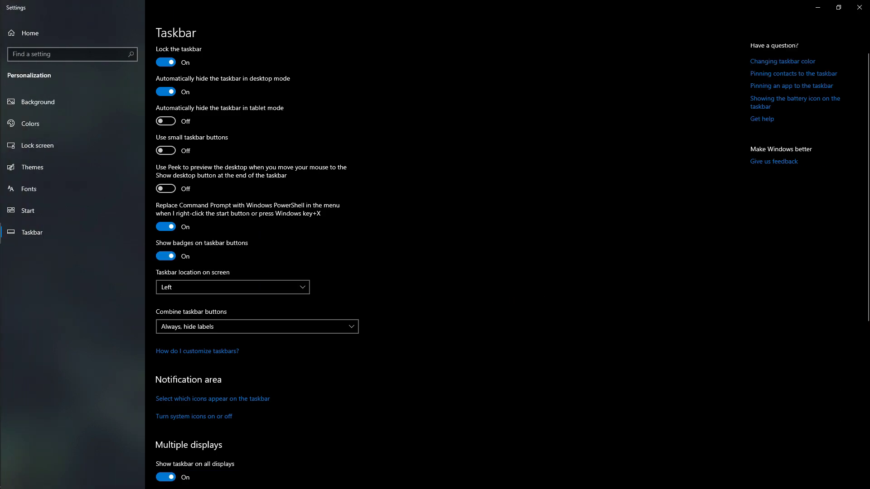
left_click(859, 8)
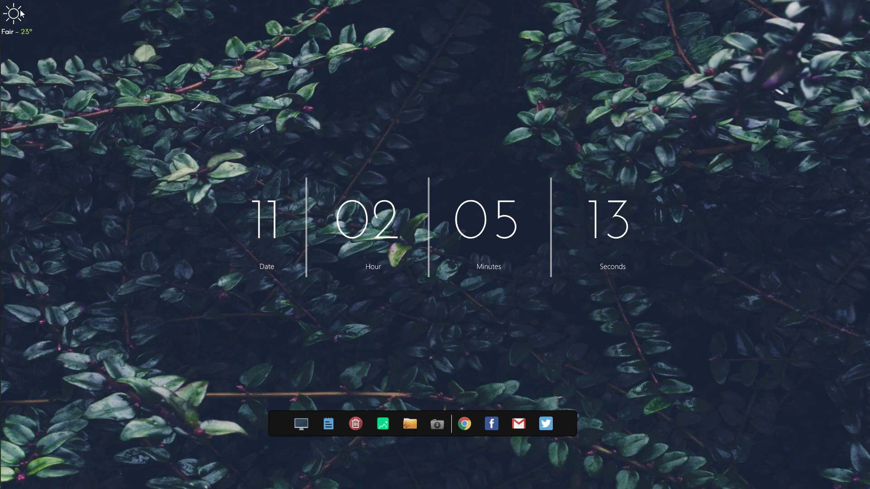
left_click_drag(22, 13, 60, 21)
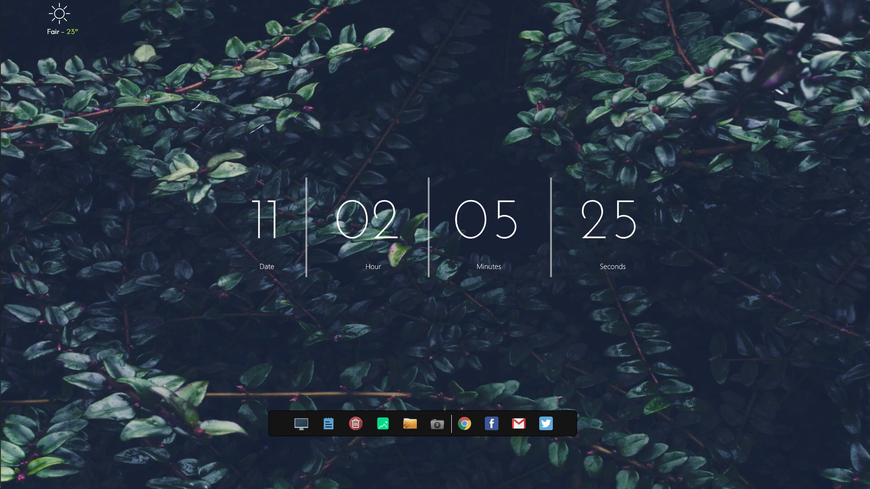
Open the Rainmeter Dock skin file for editing and go to its [MeterBackground] section
right_click(566, 425)
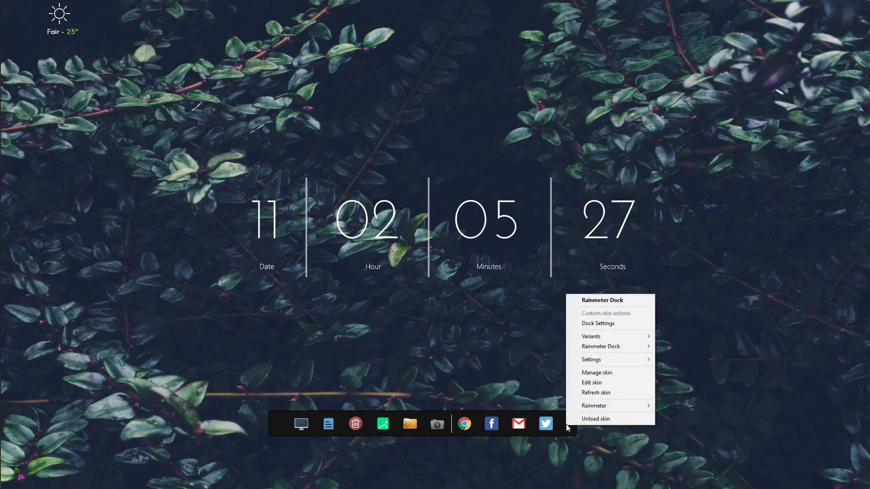
left_click(602, 384)
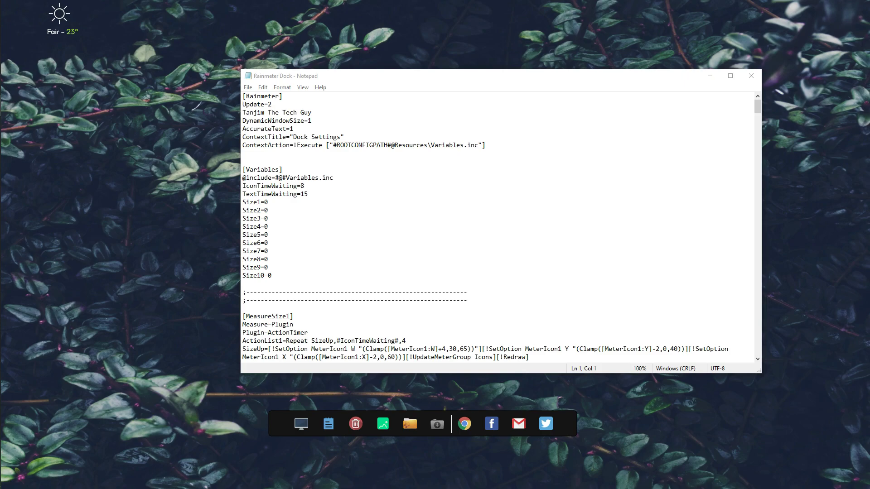
left_click_drag(755, 110, 755, 220)
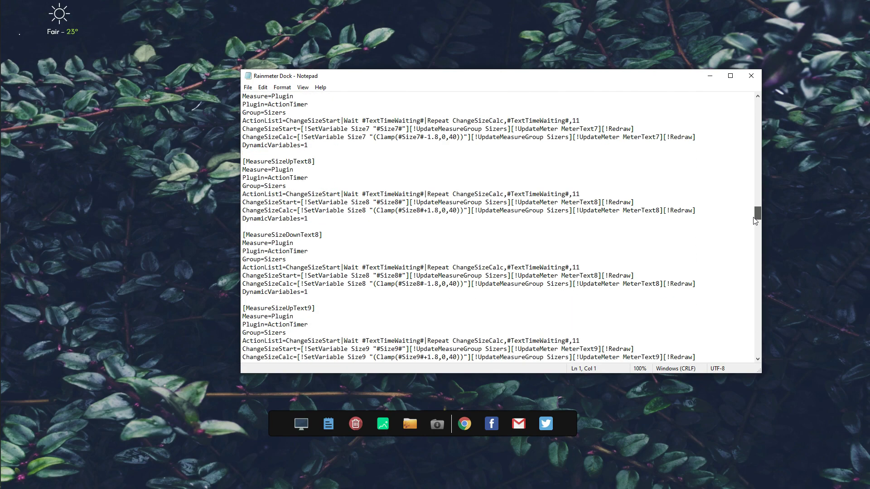
scroll(650, 300, "down", 14)
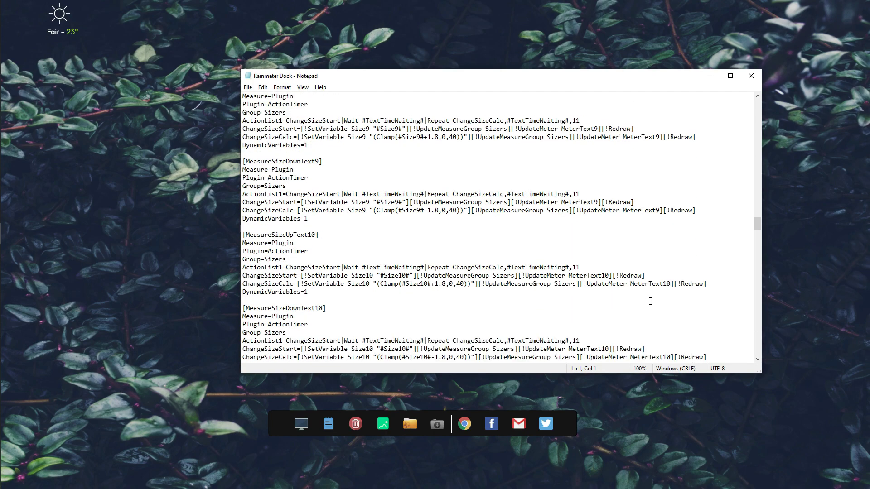
scroll(651, 301, "down", 5)
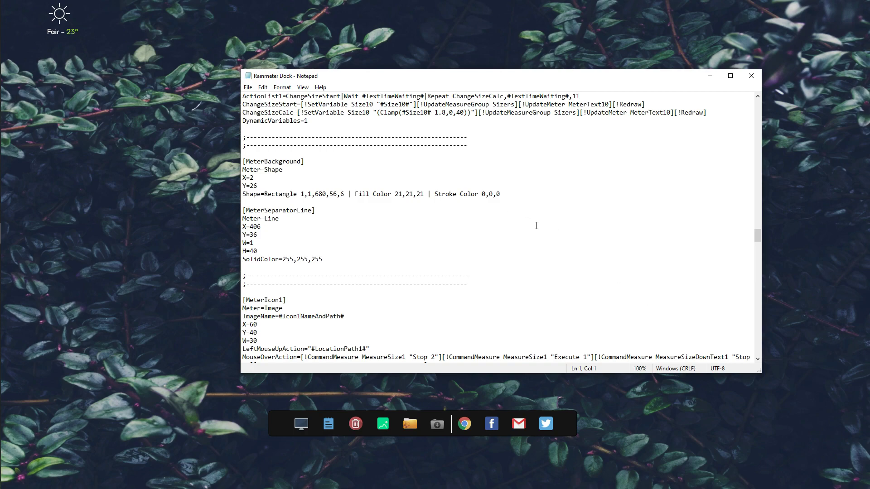
Set the Fill Color of the [MeterBackground] shape to 255,255,255,12
left_click(403, 194)
key("BackSpace")
type("22")
key("BackSpace")
key("BackSpace")
type("55")
key("Right")
key("Right")
key("Right")
key("BackSpace")
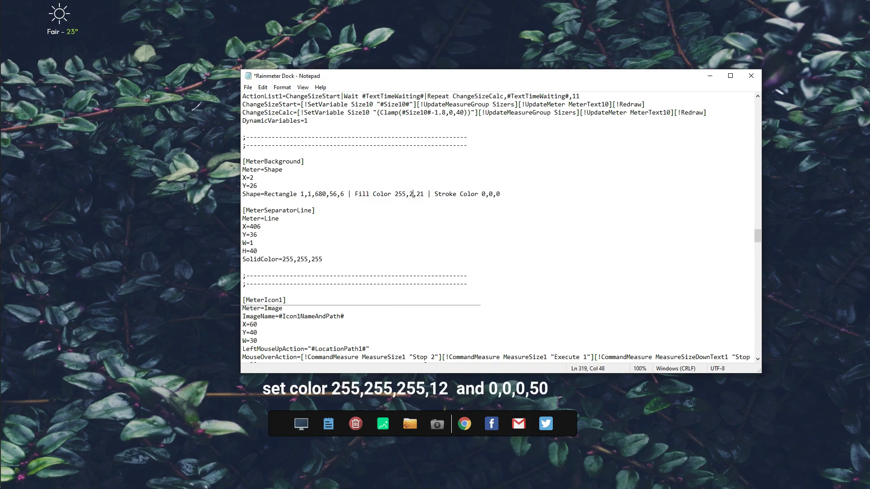
type("55")
key("Left")
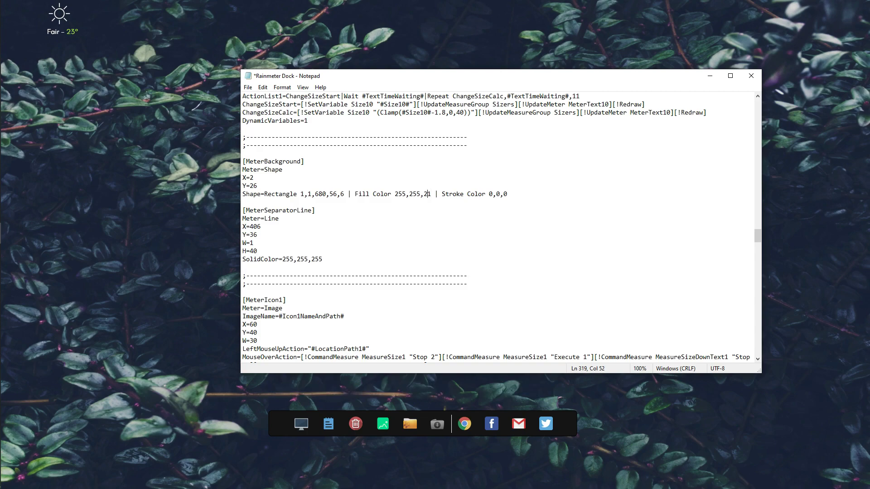
key("BackSpace")
type("55,12")
Set the [MeterBackground] Stroke Color to 0,0,0,50, then save and close the dock's skin file
left_click(546, 191)
left_click(247, 87)
left_click(276, 131)
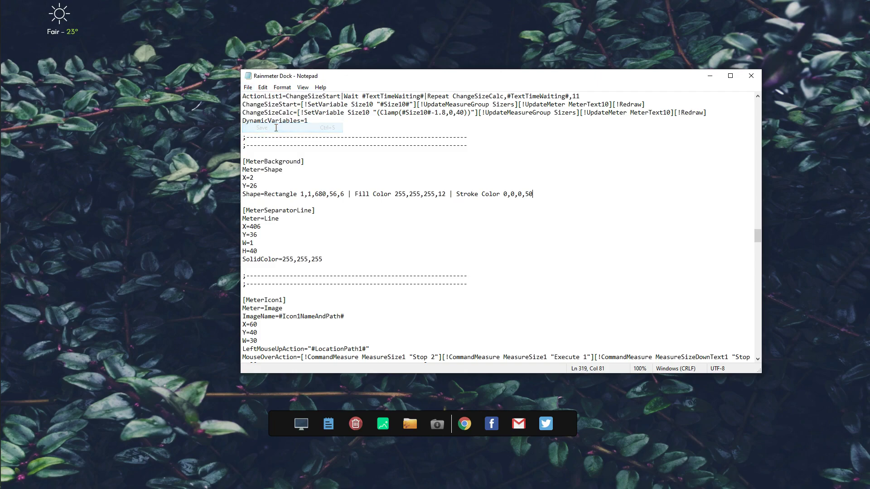
left_click(756, 77)
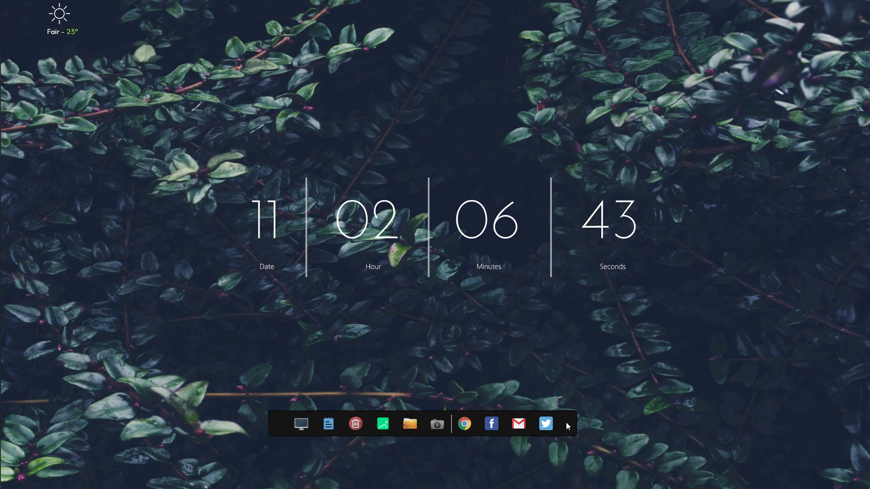
Turn off Keep on screen and Snap to edges for the Rainmeter Dock, and refresh the skin
right_click(567, 422)
mouse_move(609, 356)
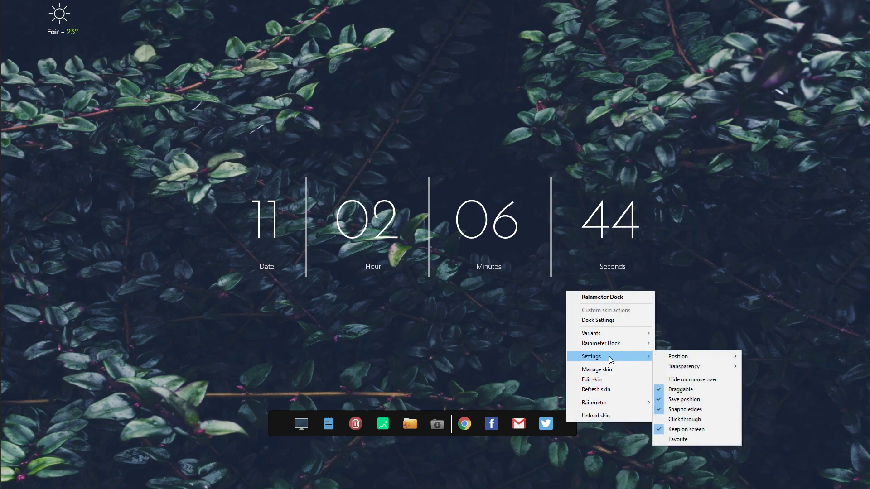
left_click(685, 429)
right_click(563, 423)
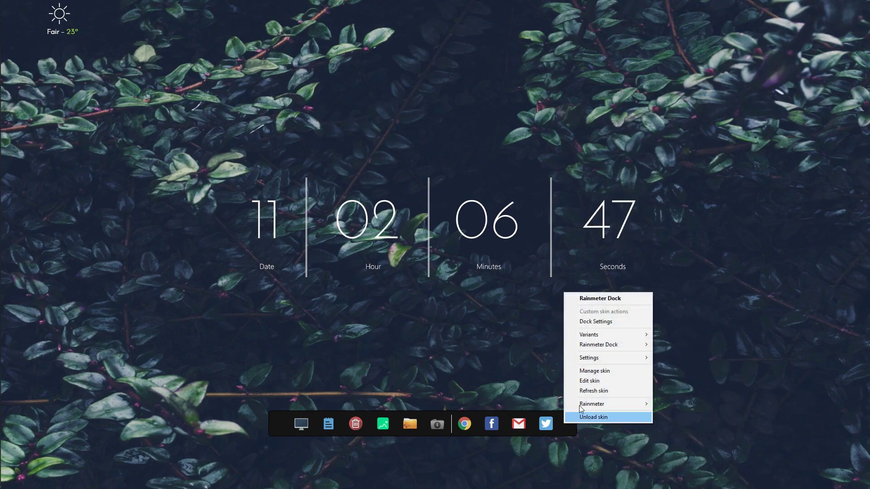
mouse_move(612, 361)
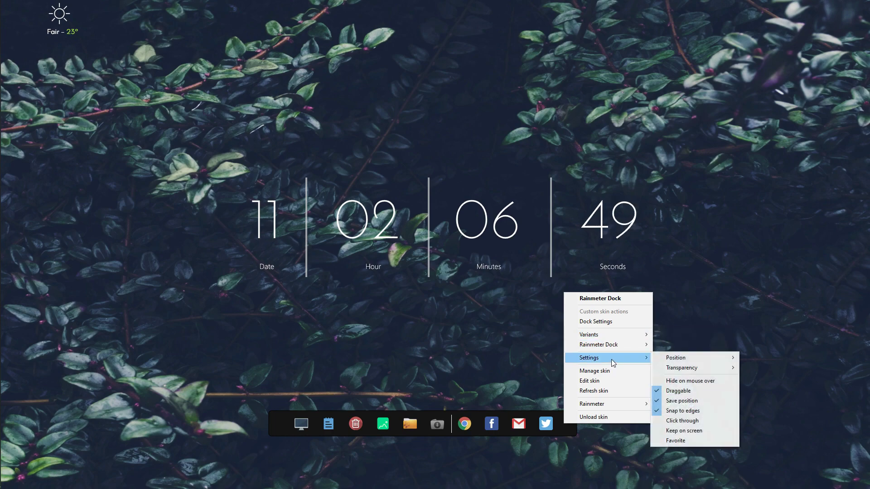
left_click(697, 410)
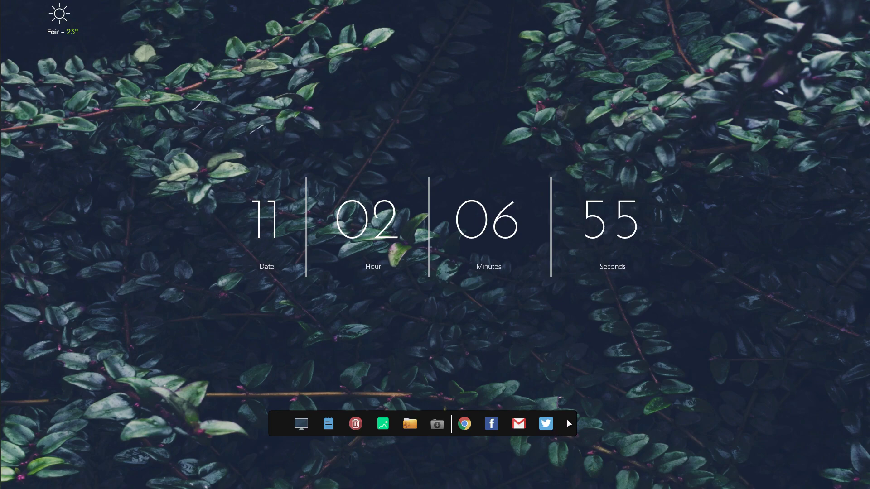
right_click(568, 424)
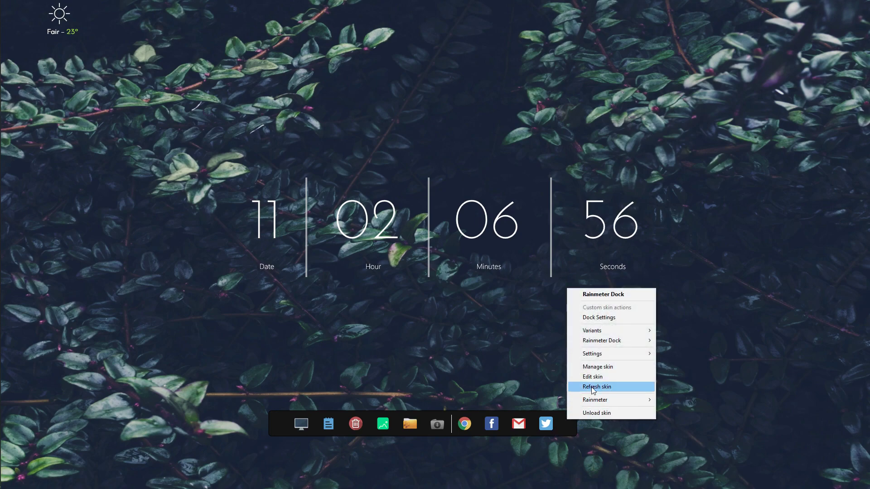
left_click(623, 385)
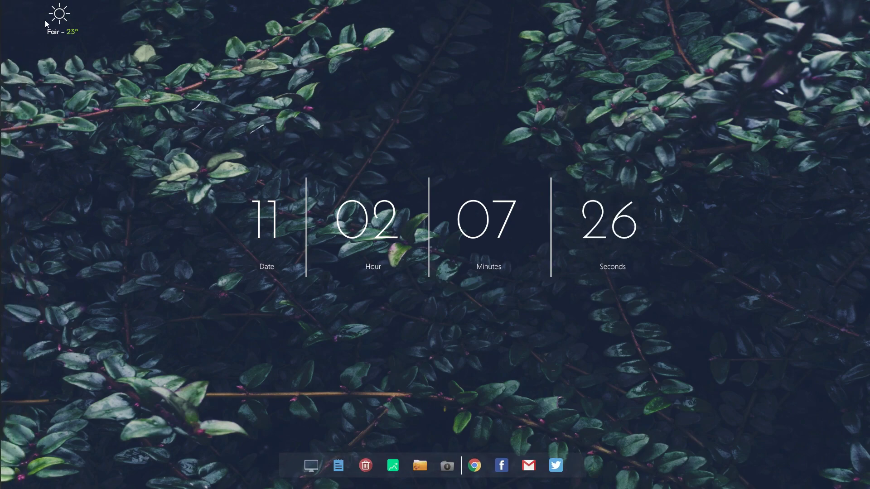
Turn off Keep on screen and Snap to edges for the Rento Weather Info skin, and move it inward from the screen corner
right_click(58, 18)
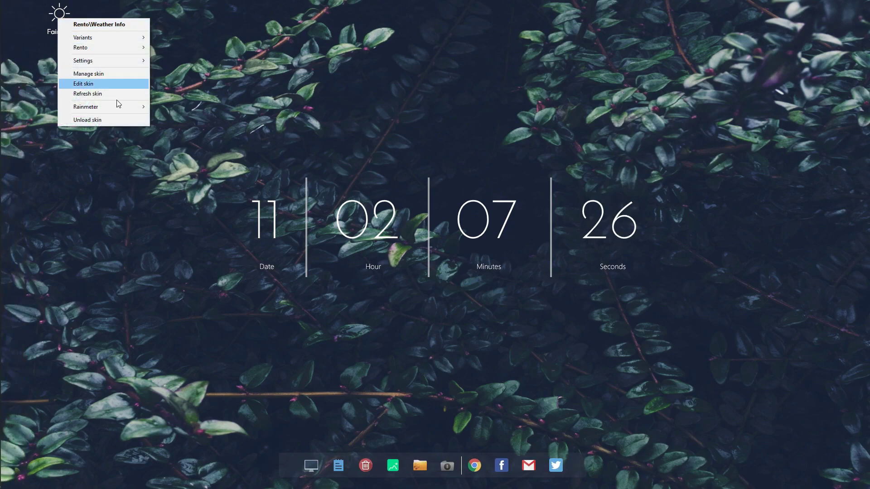
mouse_move(120, 61)
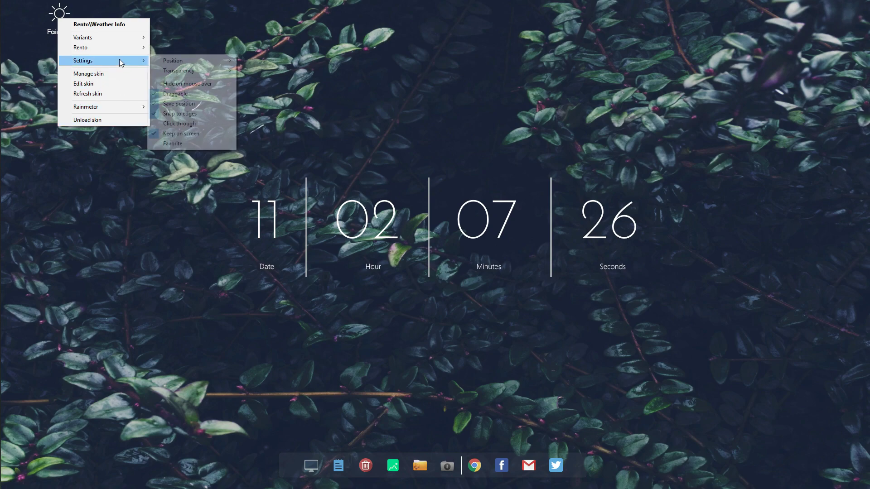
left_click(185, 134)
right_click(53, 17)
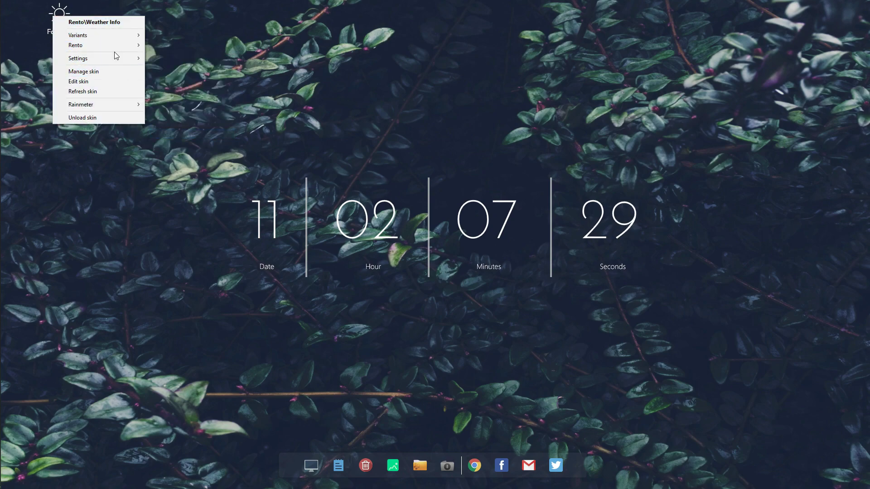
mouse_move(115, 58)
left_click(217, 112)
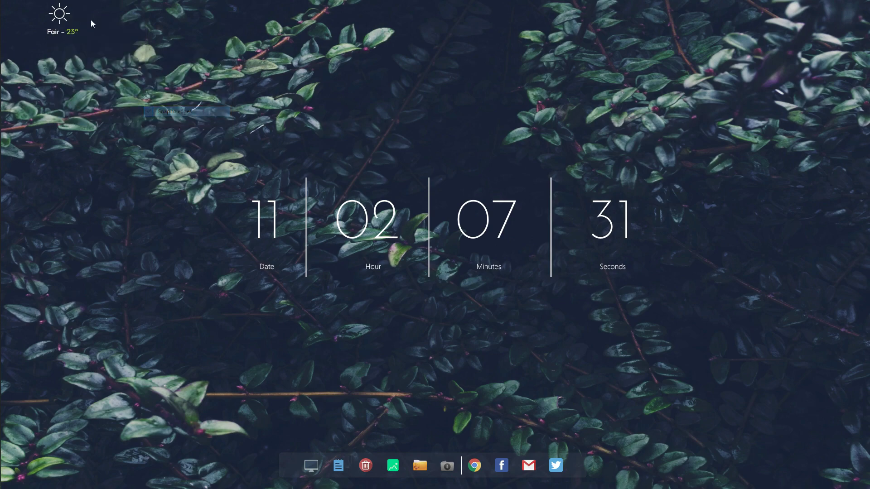
left_click_drag(58, 17, 194, 123)
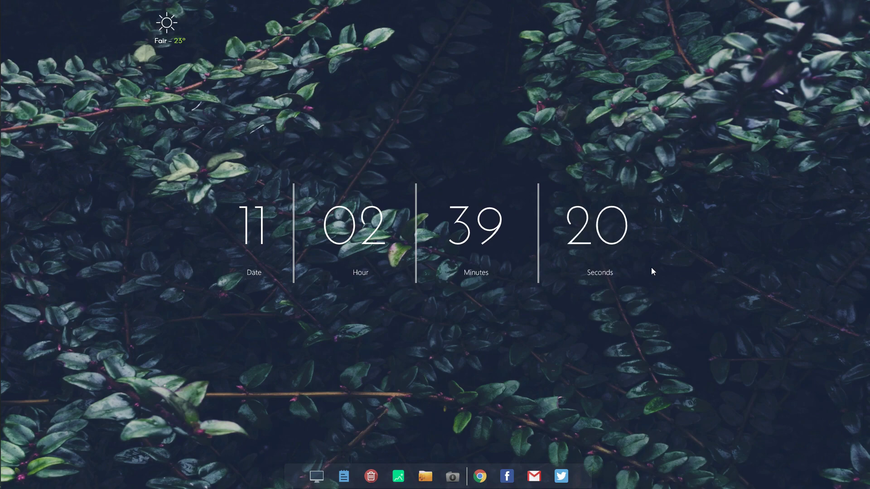
Switch to Spotify, start playing the current track, and minimize its window
left_click(15, 222)
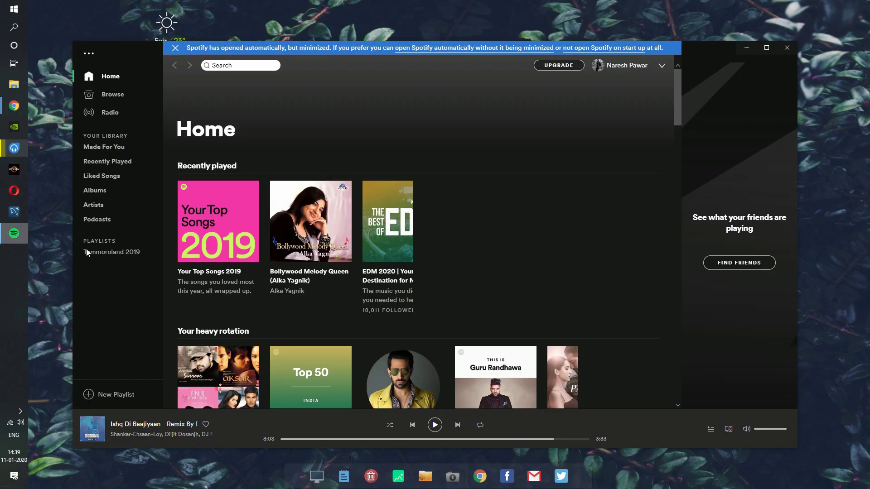
left_click(435, 425)
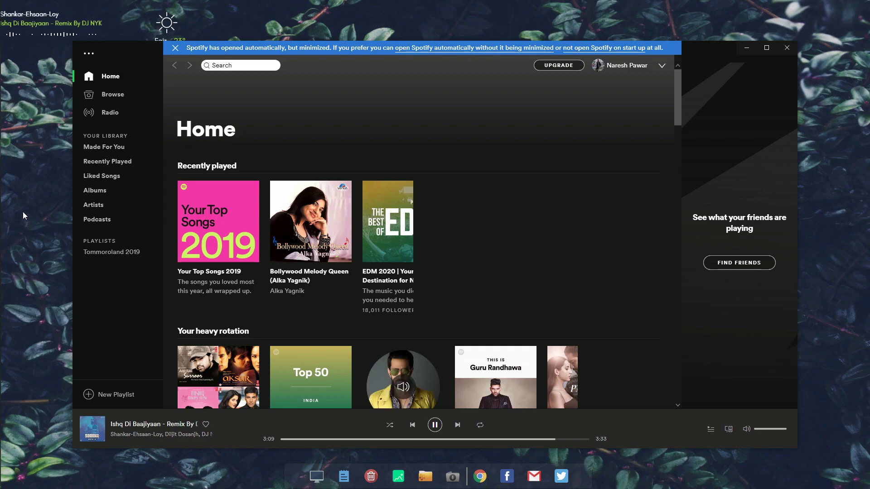
left_click(746, 49)
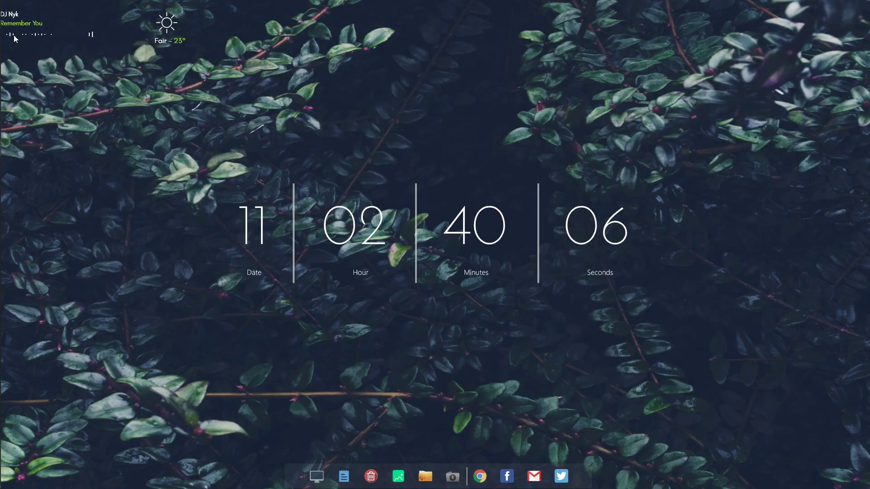
Place the Visualizer skin just above the dock and the track title skin directly below the weather info
left_click_drag(12, 34, 31, 58)
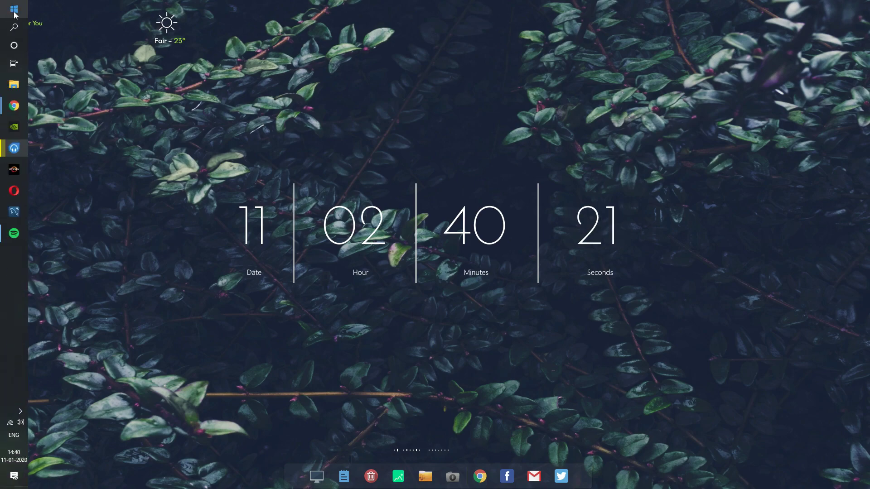
left_click_drag(17, 17, 168, 55)
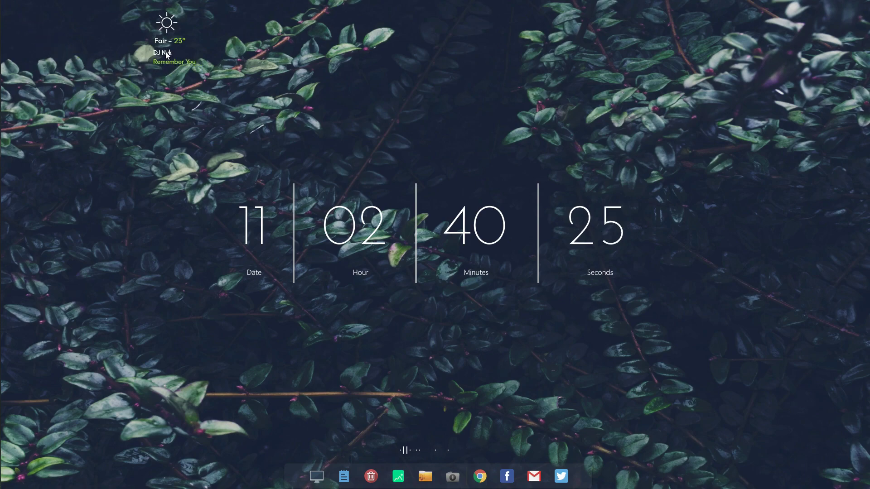
Turn off Keep on screen and Snap to edges for the Visualizer skin
right_click(447, 450)
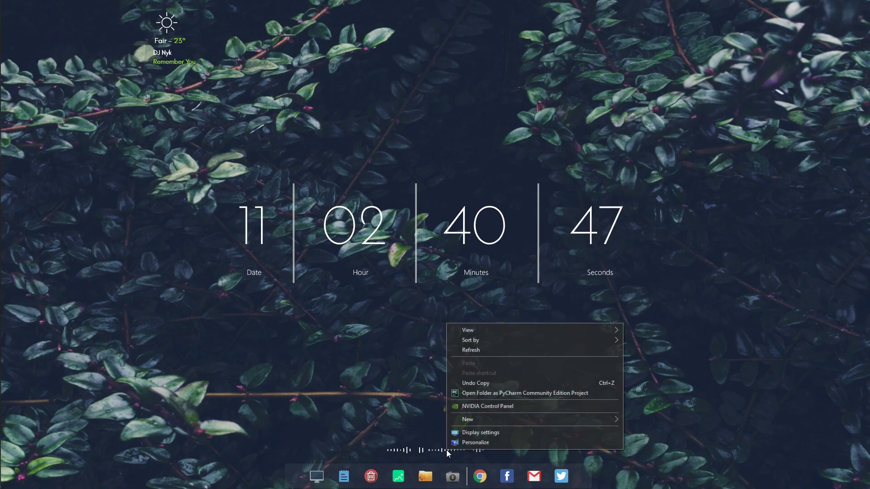
right_click(441, 450)
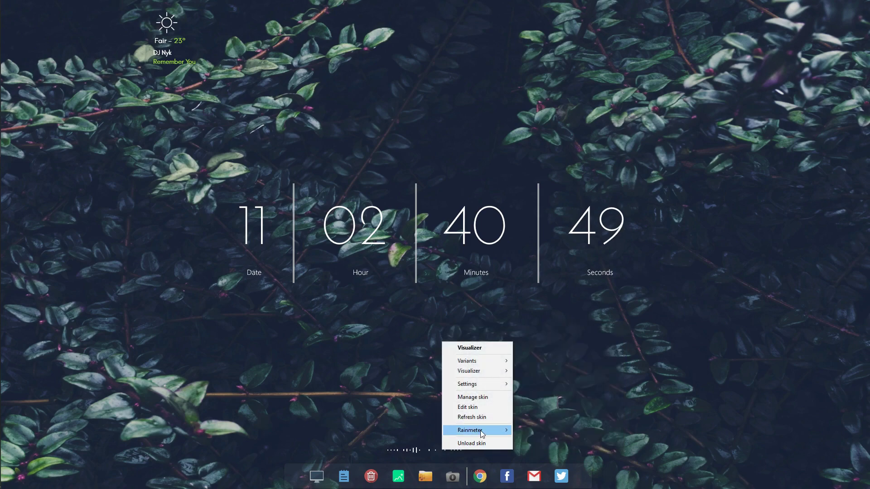
mouse_move(490, 384)
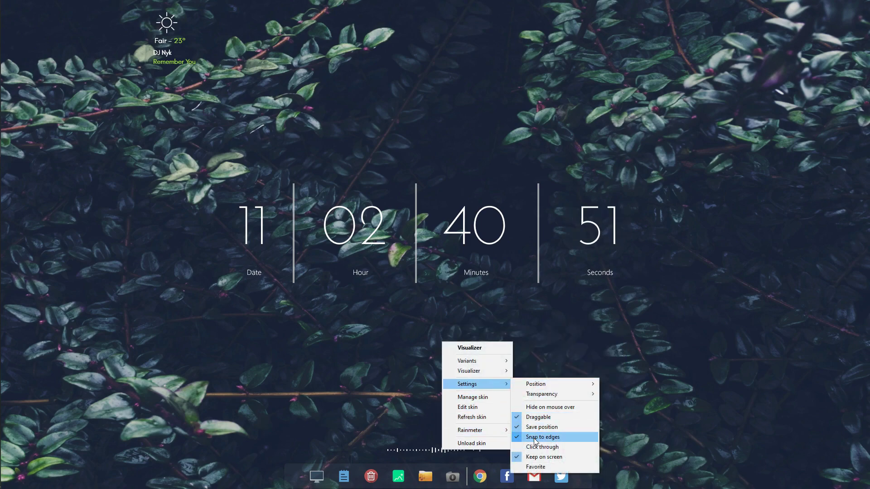
left_click(532, 458)
right_click(450, 446)
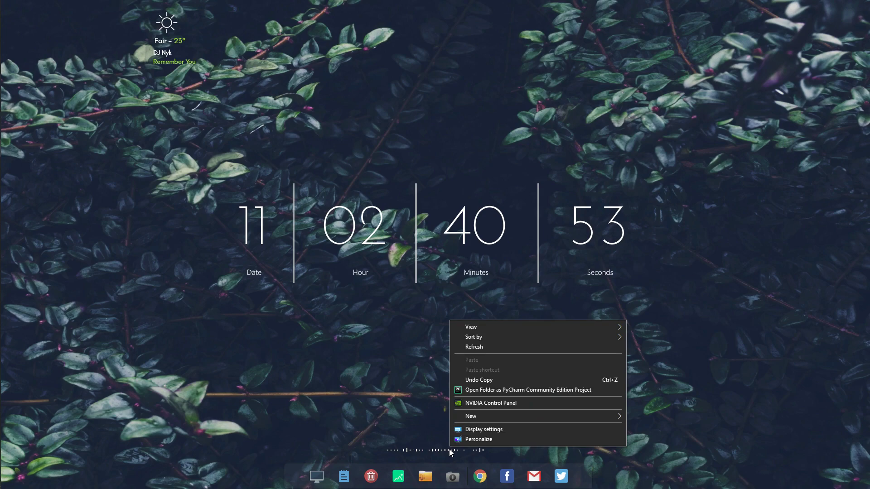
right_click(447, 449)
left_click(445, 449)
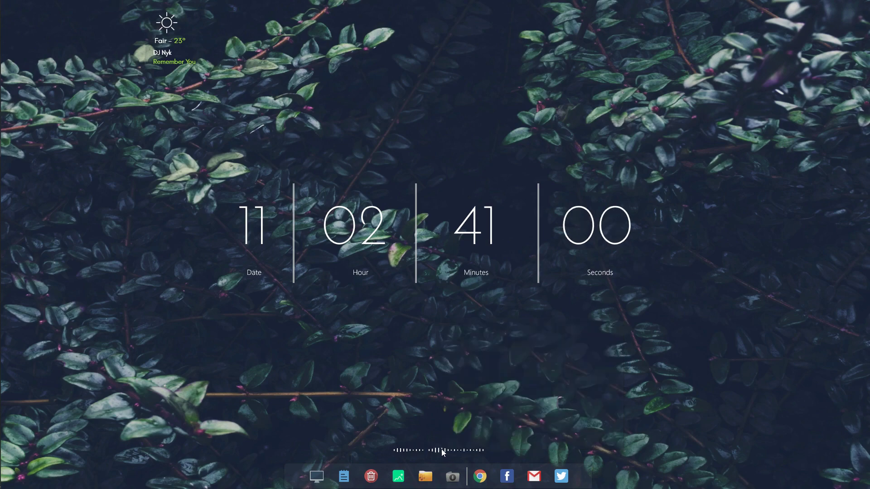
right_click(442, 451)
mouse_move(498, 383)
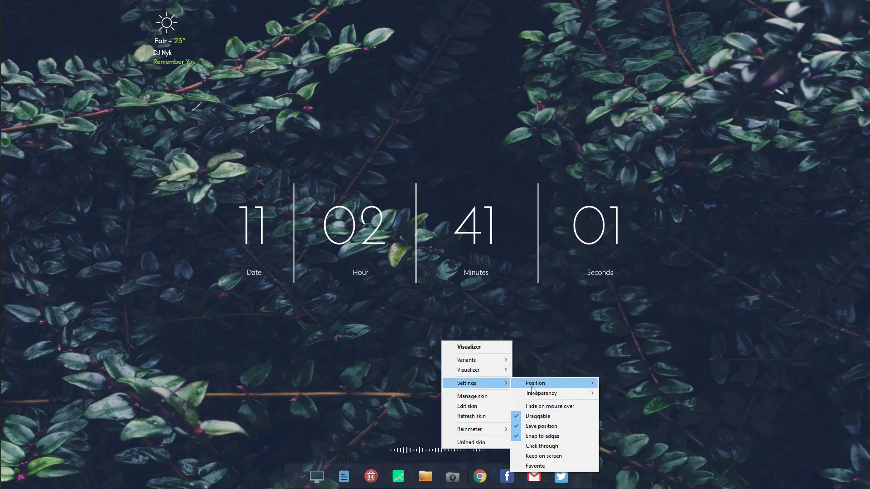
left_click(531, 437)
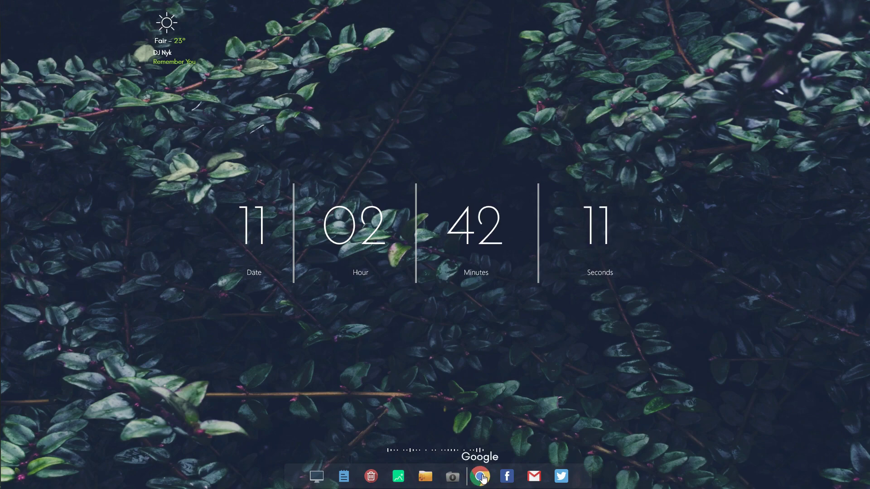
Launch Google from the dock, maximize Chrome, look through the open weather code, theme and skin download pages, and minimize the browser
left_click(480, 476)
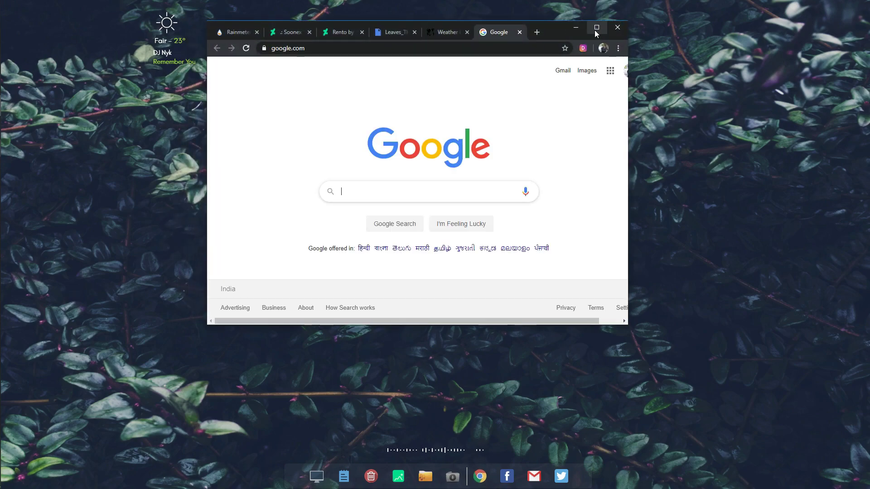
left_click(596, 28)
left_click(496, 6)
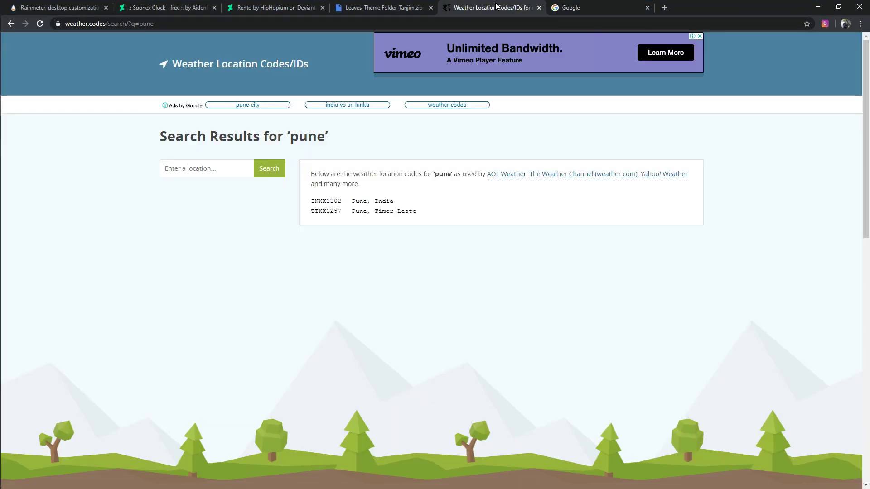
left_click(385, 7)
left_click(276, 8)
left_click(192, 6)
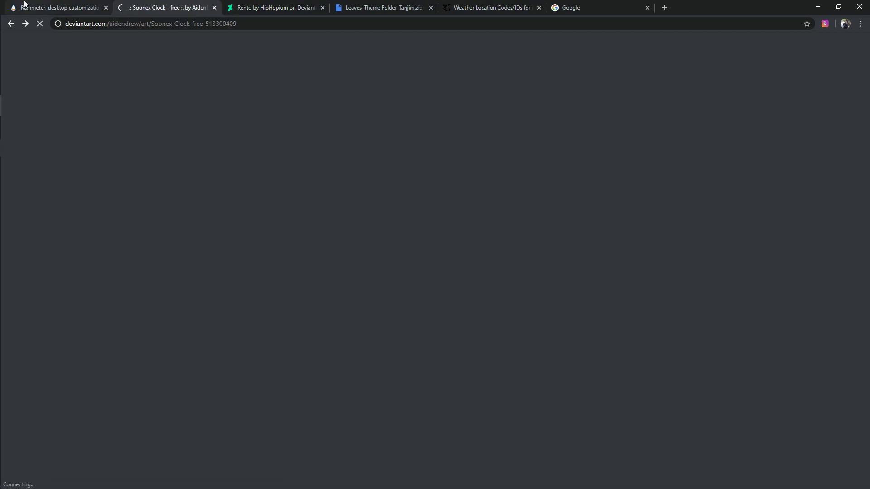
left_click(24, 7)
left_click(818, 5)
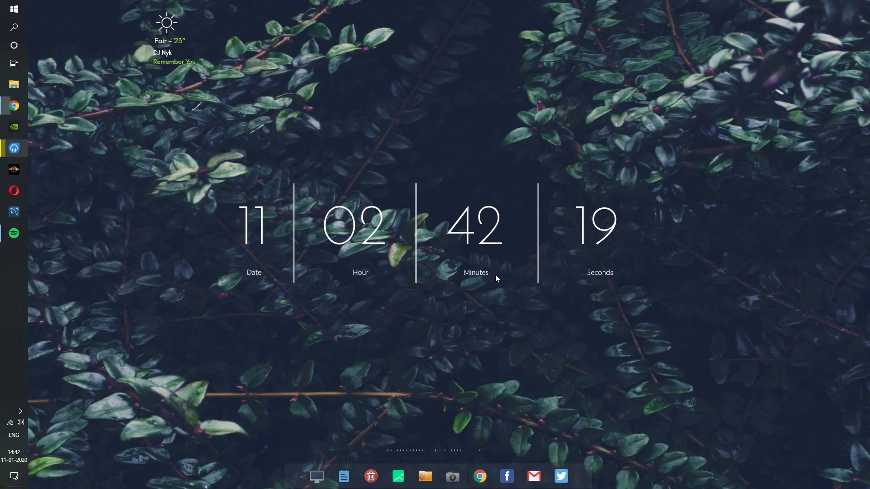